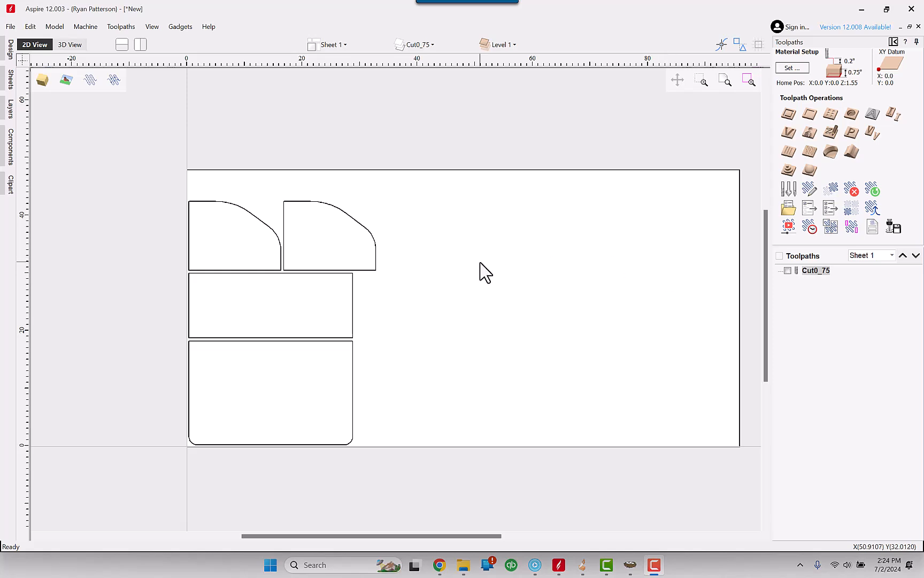
- Switch to PartNester and examine the toolpath settings of the 0Drill5mm, 2Inside and Cut0_75 layers
left_click(631, 564)
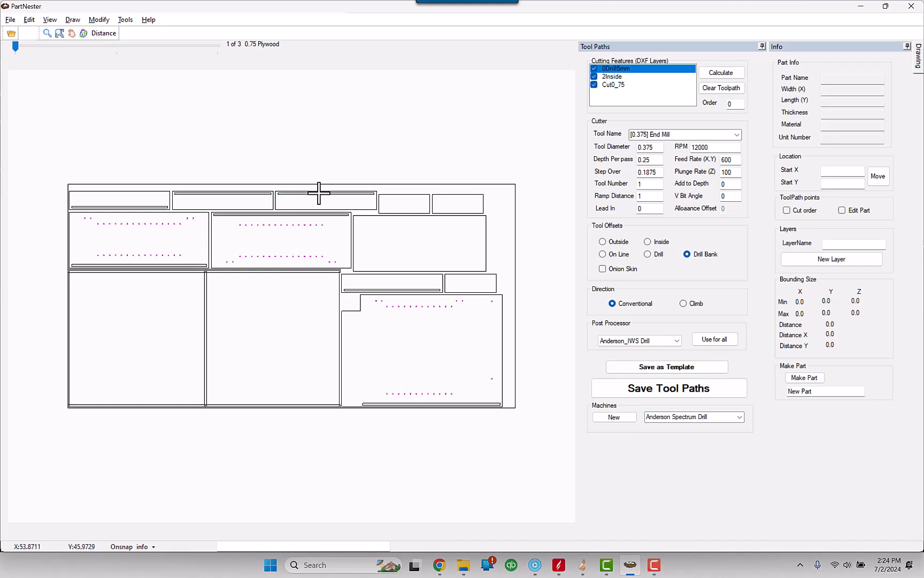
mouse_move(621, 80)
left_click(618, 87)
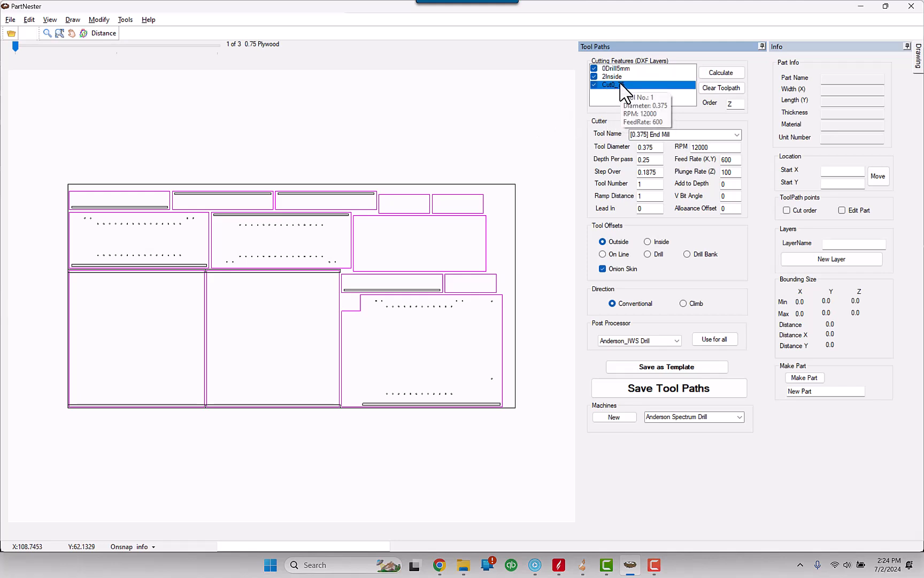
left_click(615, 77)
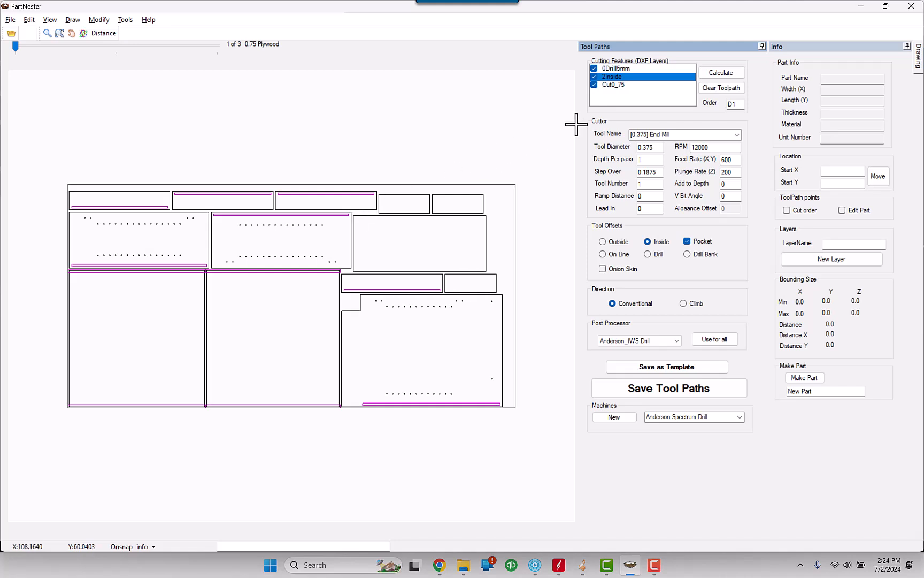
left_click(616, 69)
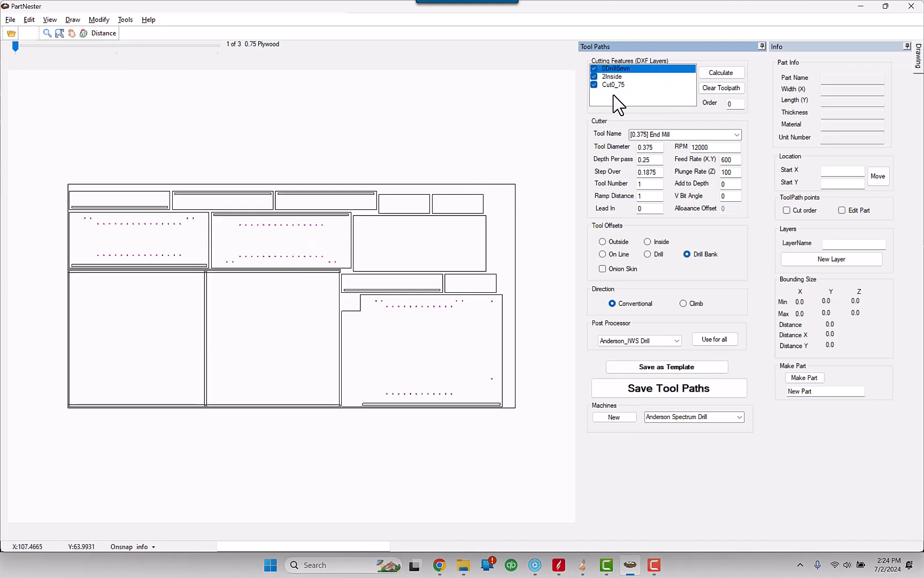
left_click(614, 85)
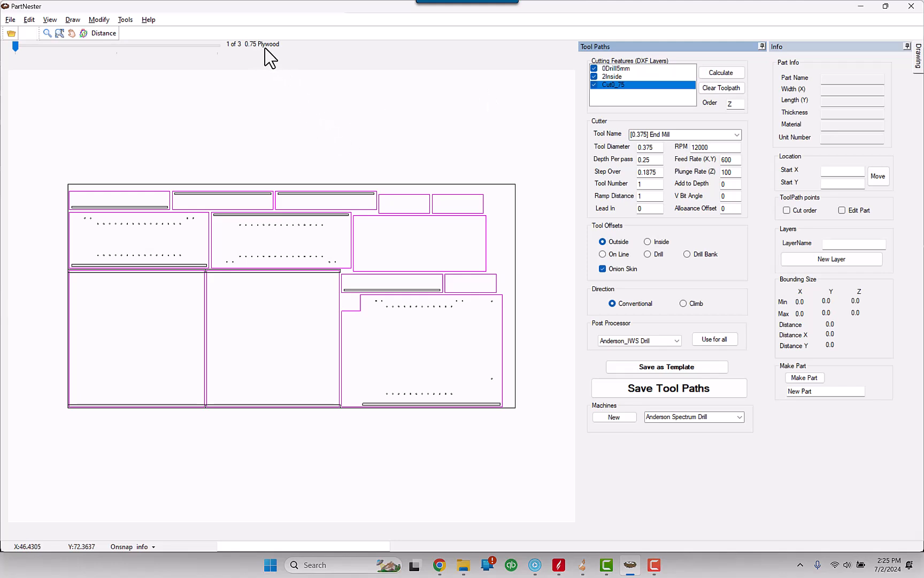
left_click(610, 77)
left_click(613, 84)
- Switch back to Aspire and check which layers the part drawing uses
left_click(559, 565)
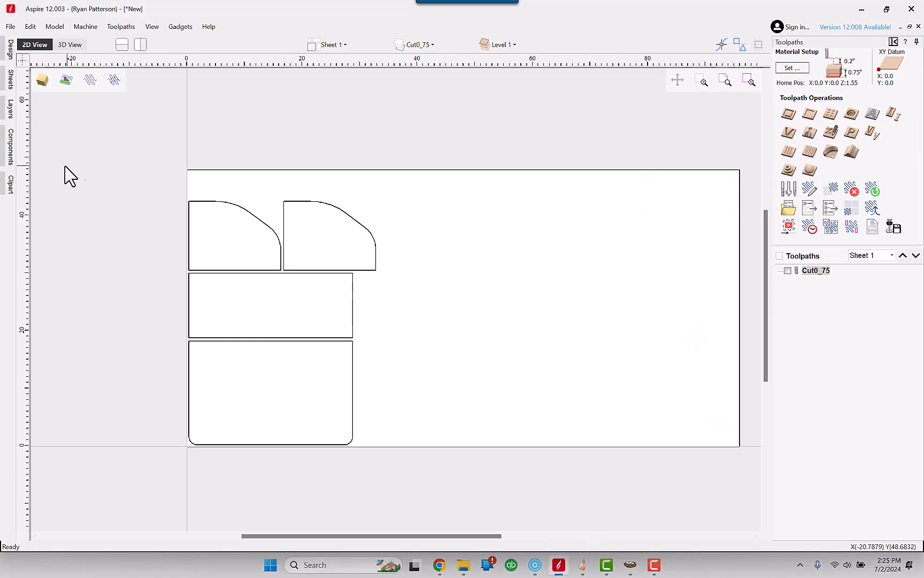
left_click(895, 42)
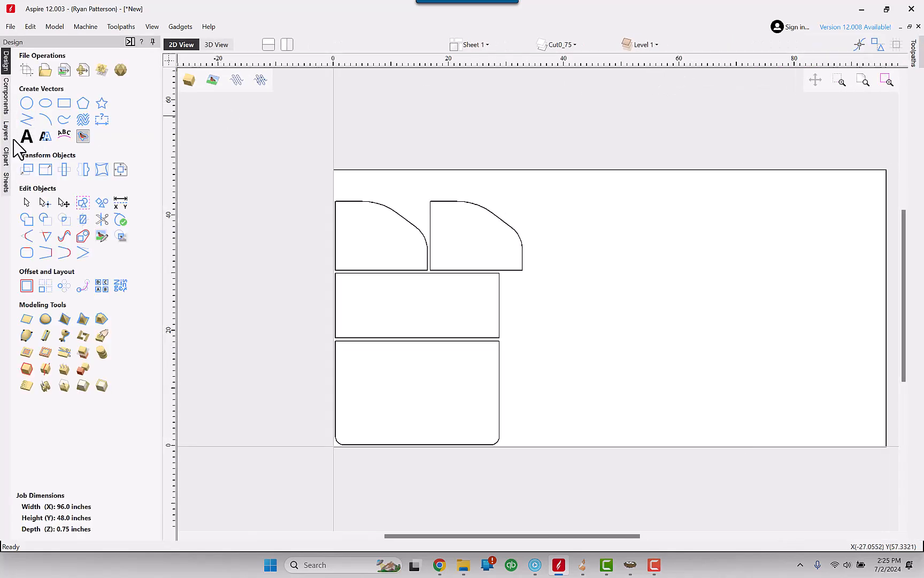
left_click(7, 129)
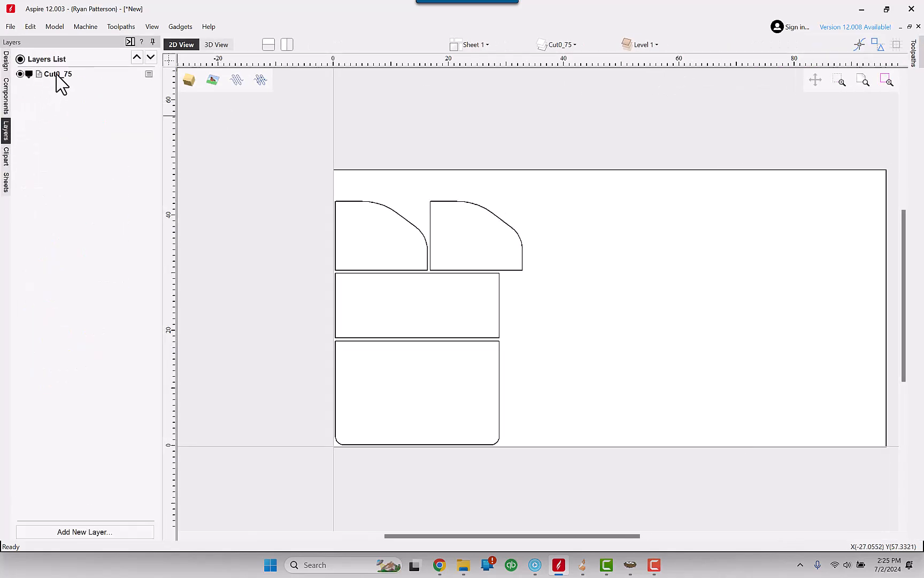
left_click(57, 105)
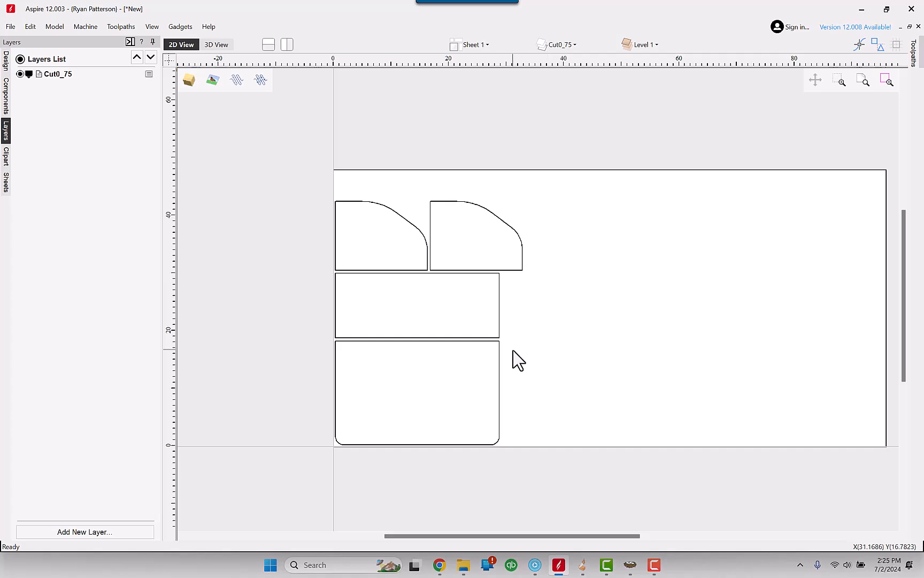
left_click(6, 59)
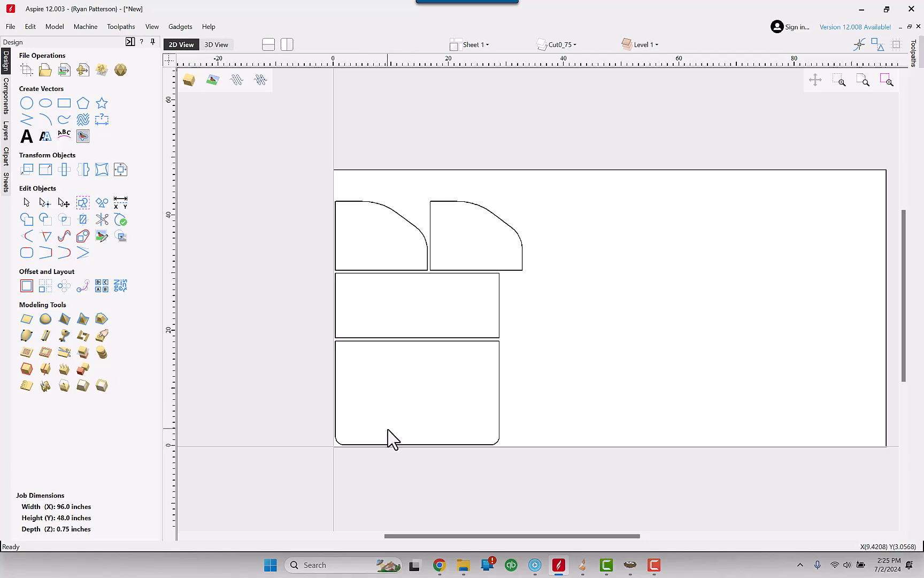
- Move the rounded-corner panel's lower-left corner to absolute X 0, Y 0, and cut the other three parts from the sheet
left_click(354, 444)
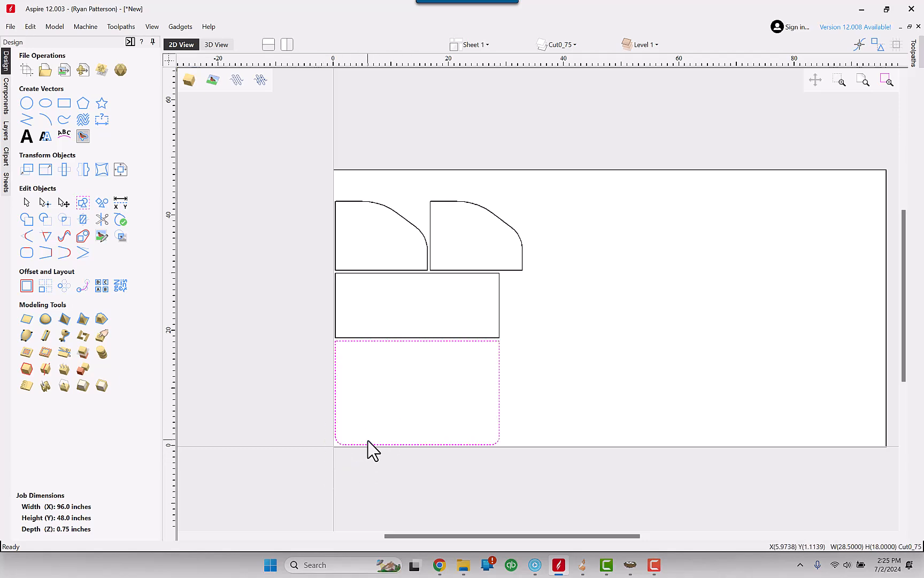
scroll(351, 462, "up", 6)
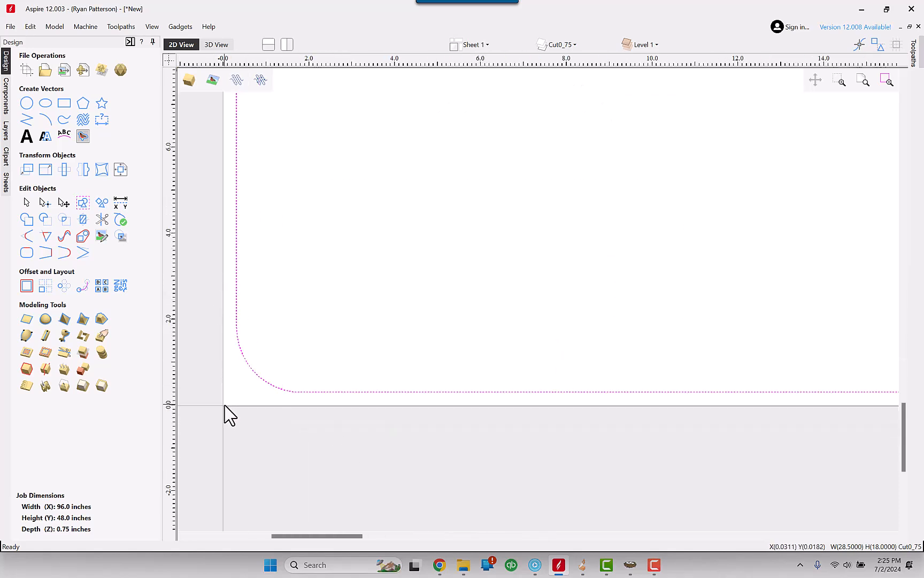
scroll(301, 237, "down", 5)
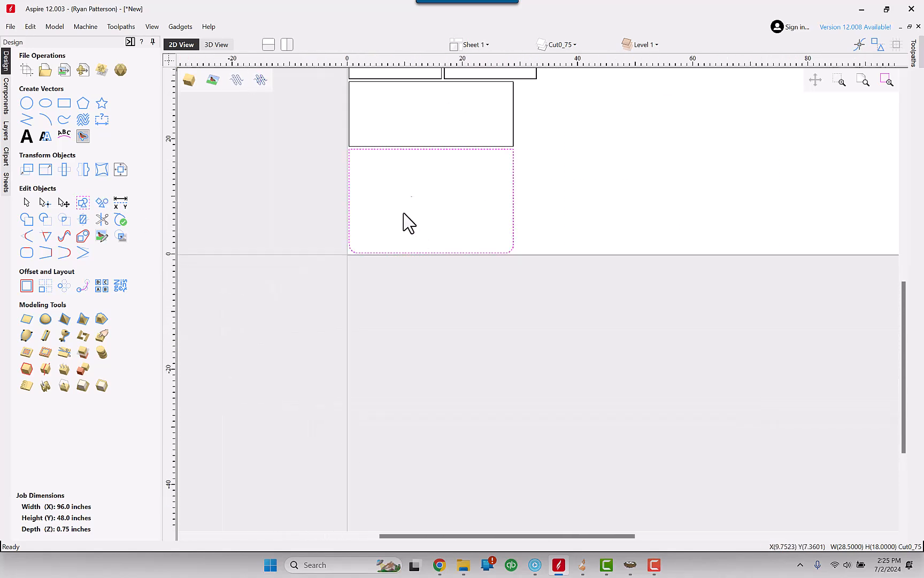
left_click(28, 171)
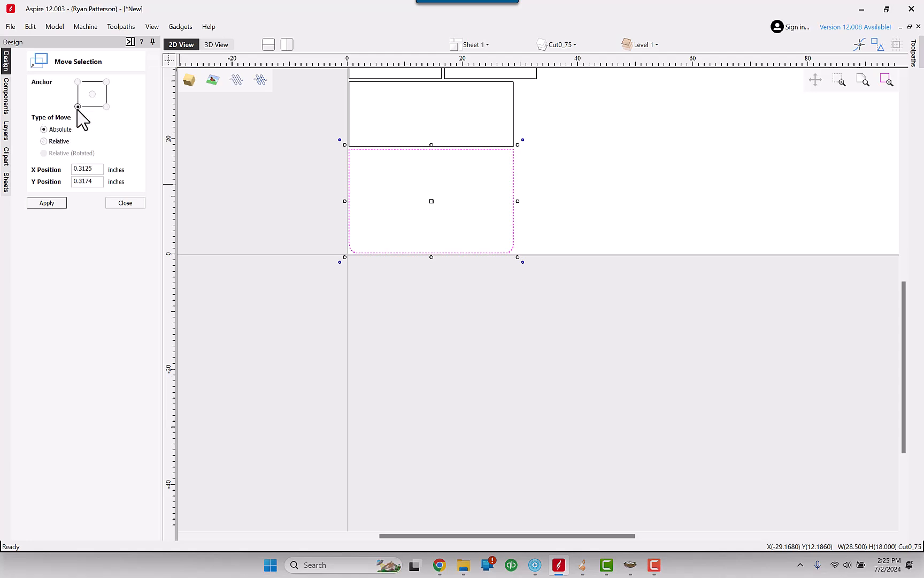
left_click_drag(93, 170, 58, 182)
type("00")
left_click(60, 204)
left_click(127, 206)
middle_click_drag(463, 255, 459, 309)
scroll(343, 304, "up", 8)
scroll(441, 342, "down", 8)
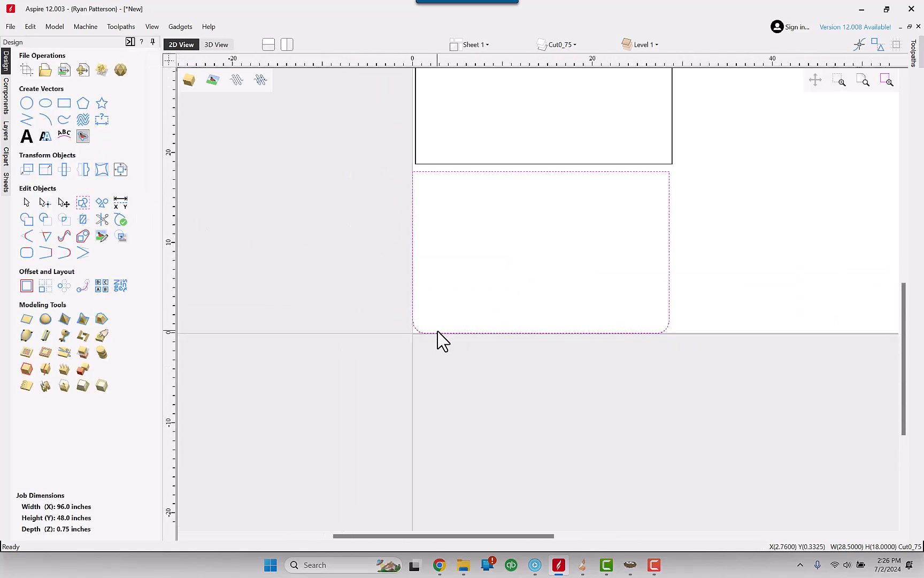
left_click_drag(638, 109, 404, 200)
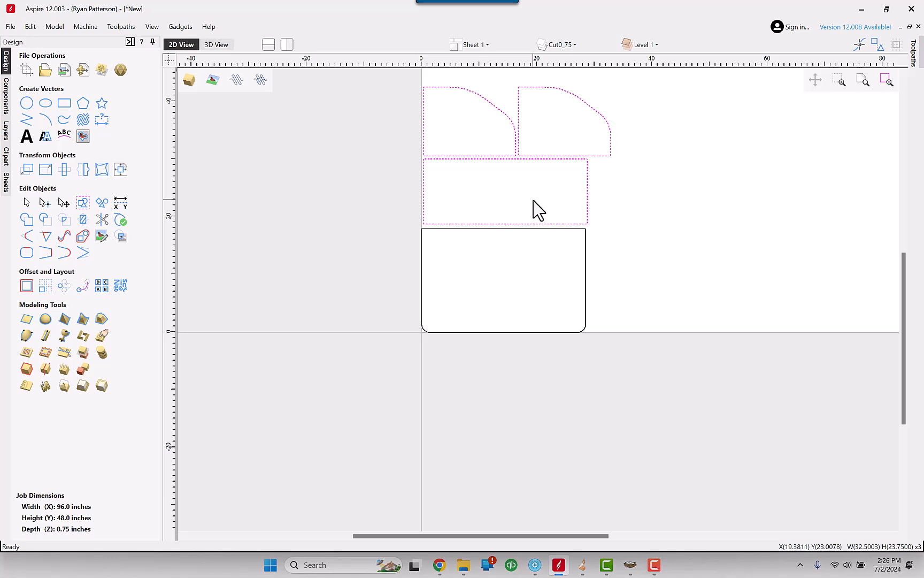
key("Delete")
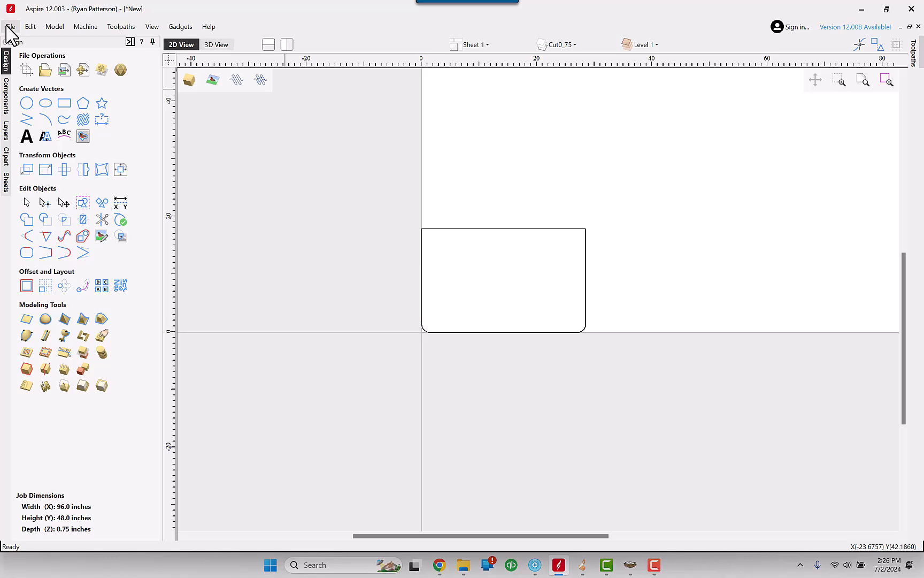
- Export the rounded-corner panel as a DXF file named MicroBottom into the CabinetParts folder on the Desktop
left_click(10, 27)
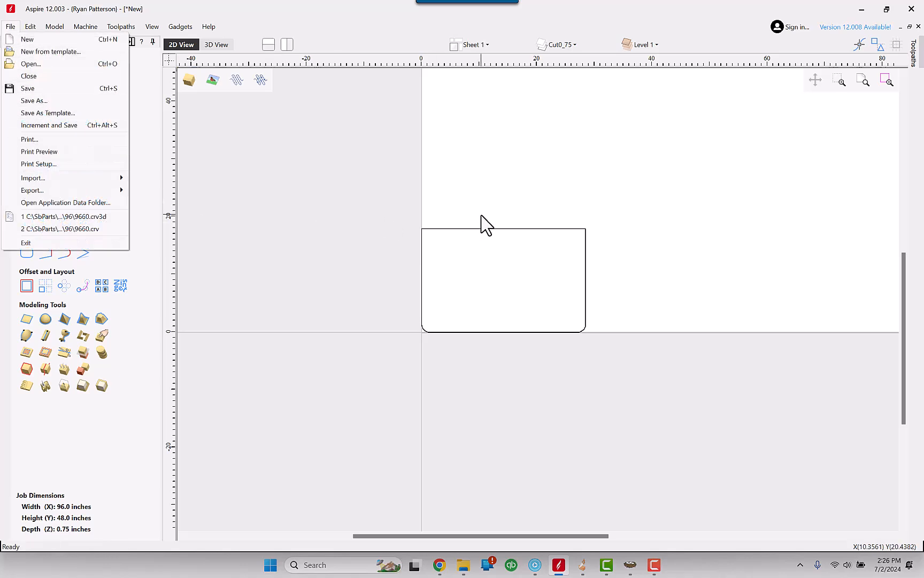
left_click(450, 260)
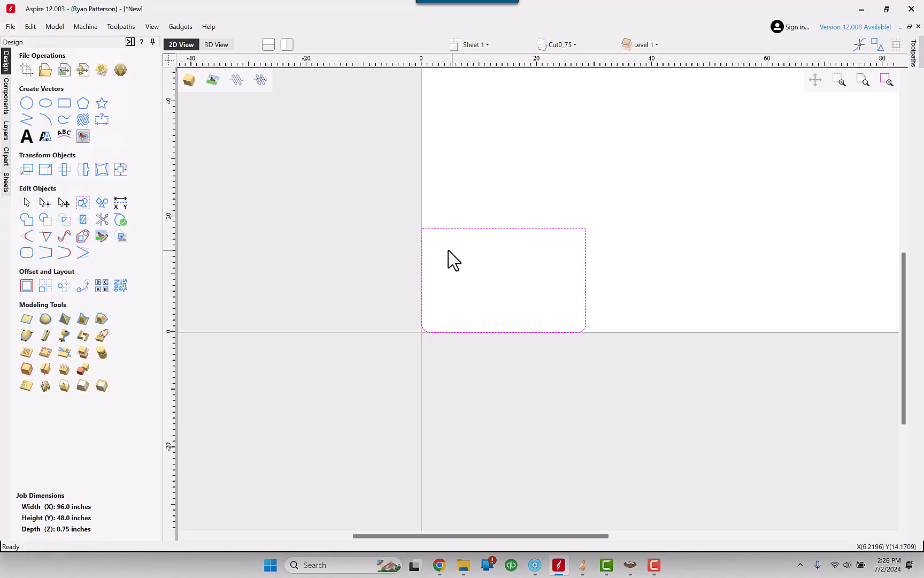
left_click(11, 27)
mouse_move(42, 191)
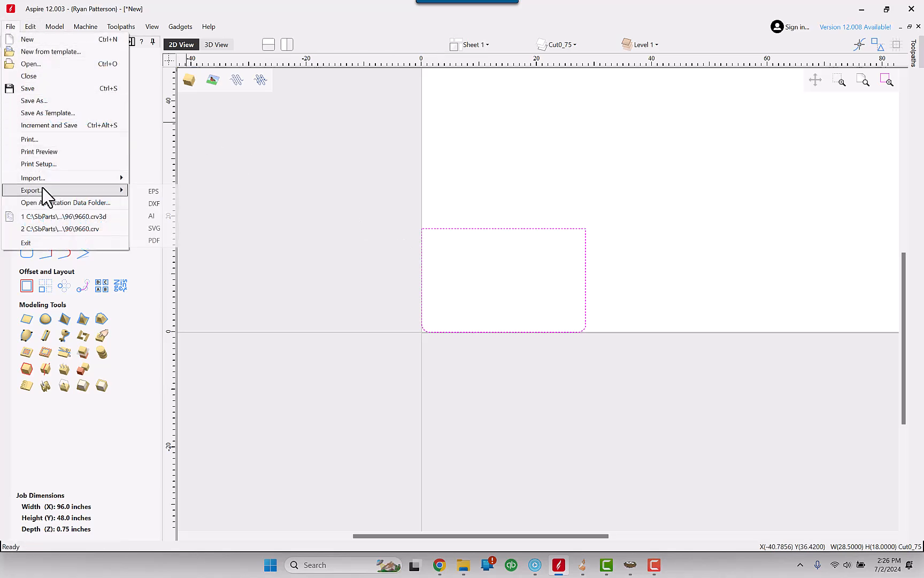
left_click(154, 205)
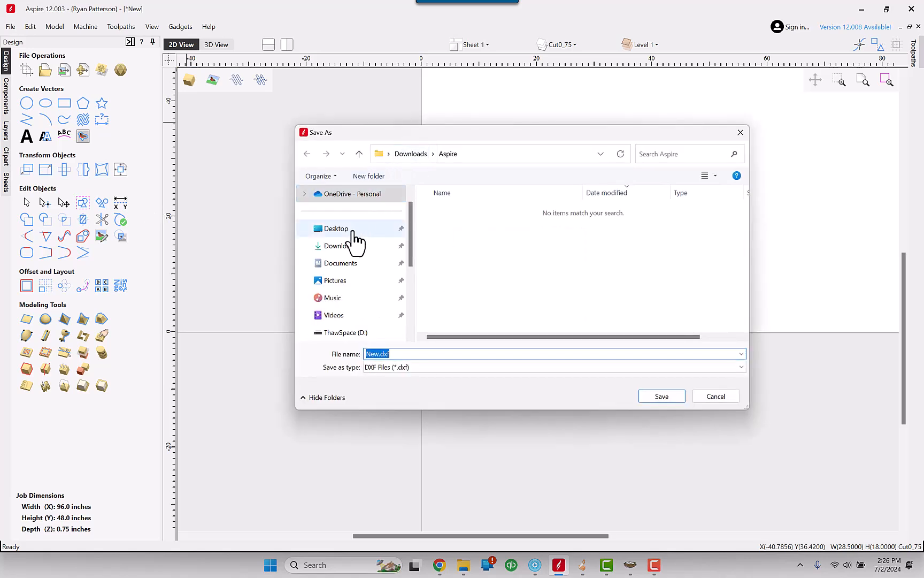
left_click(355, 232)
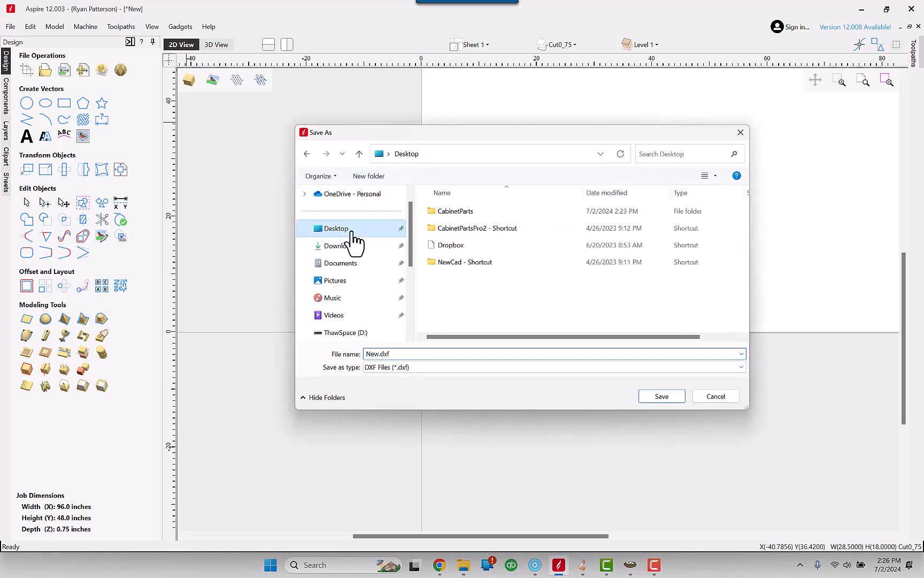
double_click(456, 212)
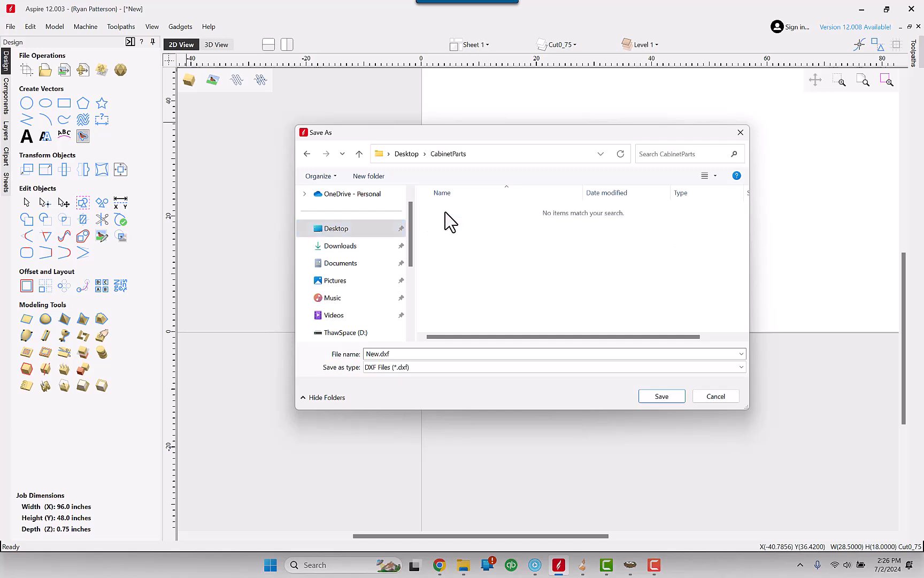
left_click(420, 357)
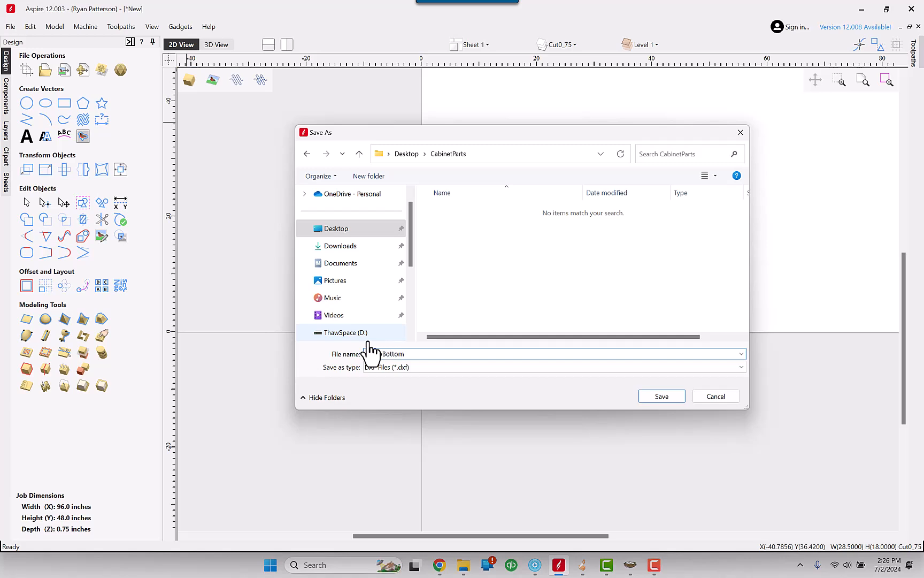
left_click(667, 399)
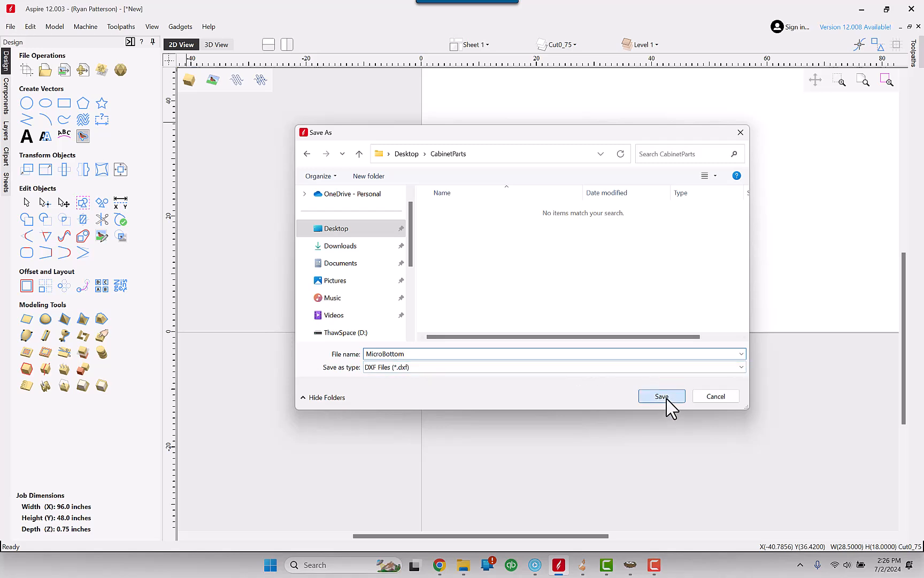
- Delete the rounded-corner panel and paste the three cut parts back onto the sheet
scroll(637, 227, "down", 3)
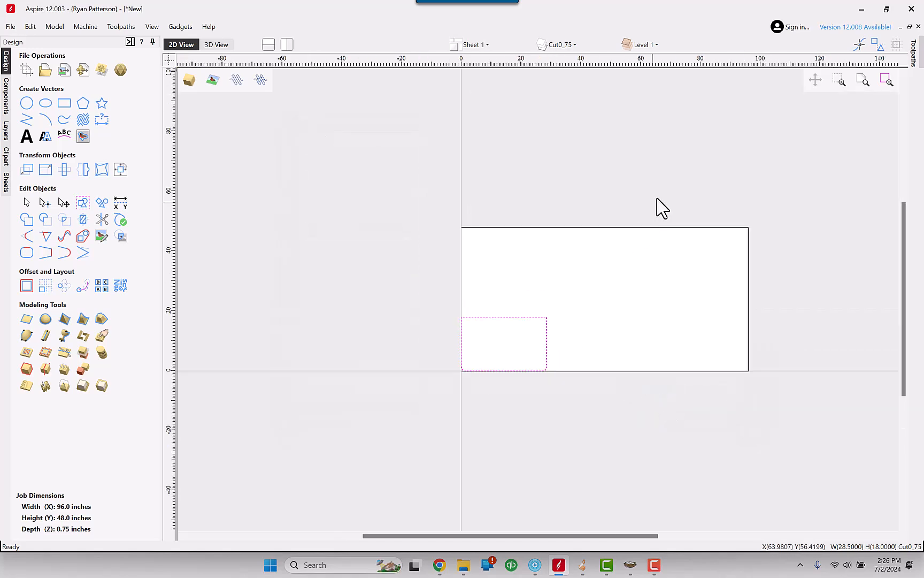
left_click(603, 330)
left_click(520, 363)
key("Delete")
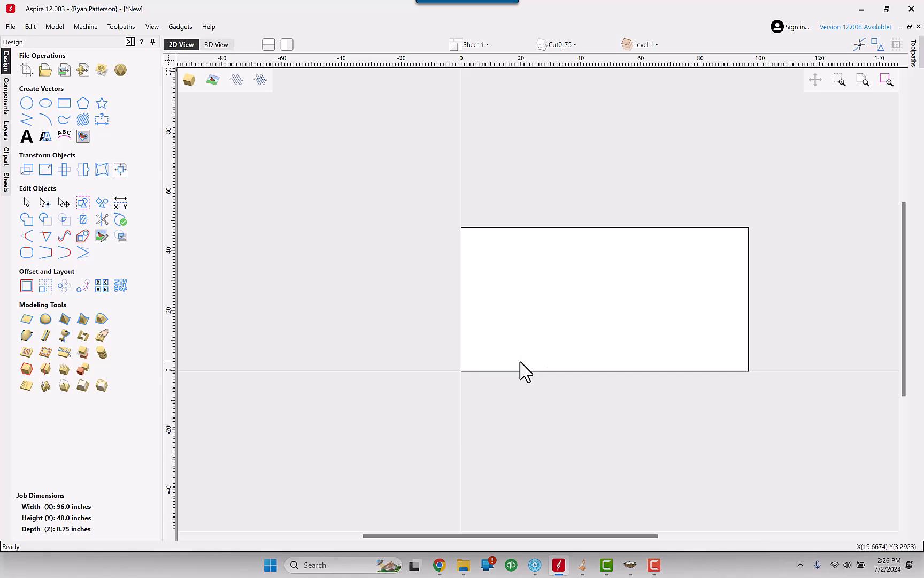
key("ctrl+v")
left_click(532, 343)
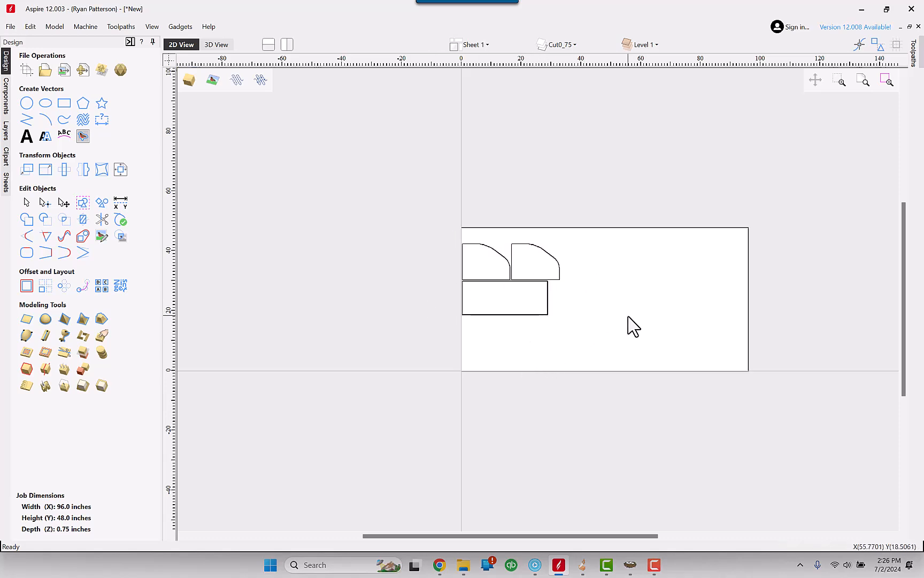
- Remove the two curved parts and move the remaining rectangle's lower-left corner to absolute X 0, Y 0
left_click_drag(576, 242, 469, 275)
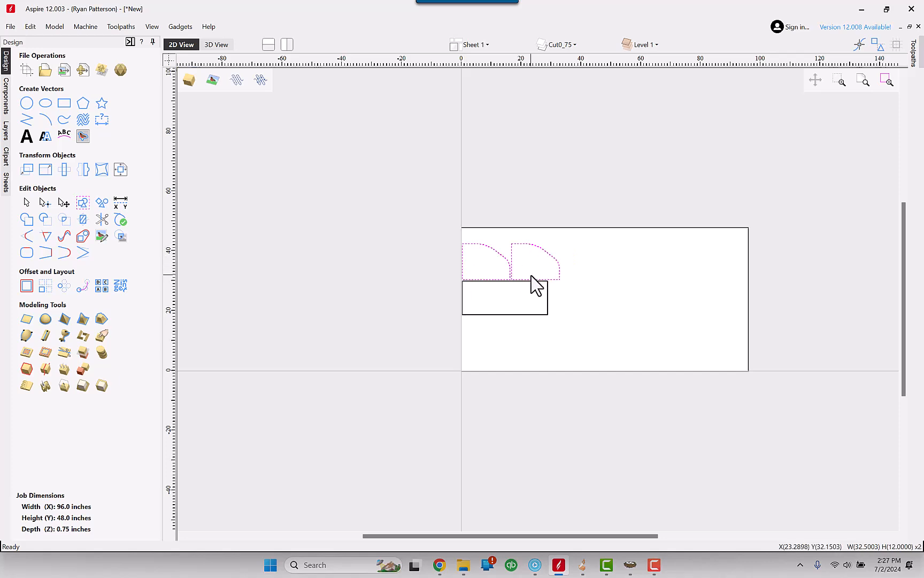
key("Delete")
left_click_drag(565, 264, 426, 330)
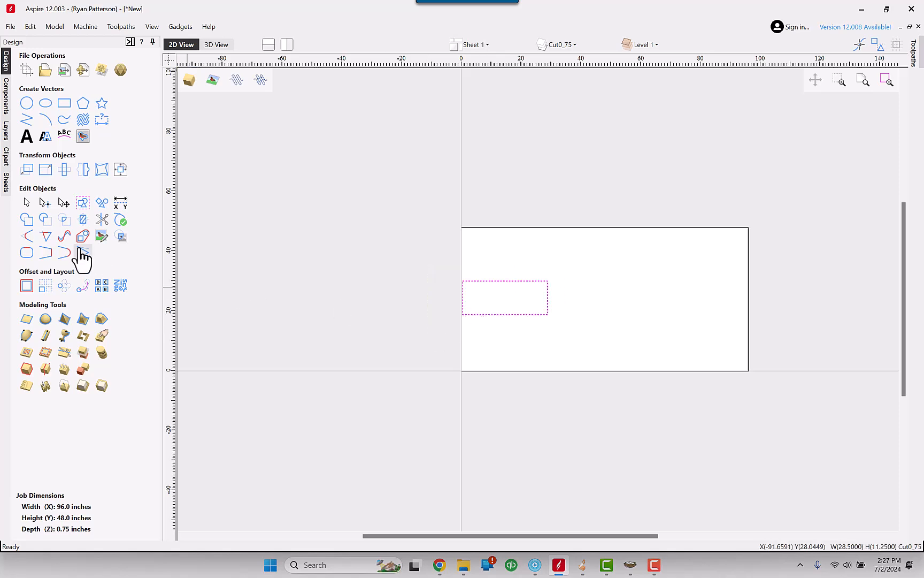
left_click(27, 169)
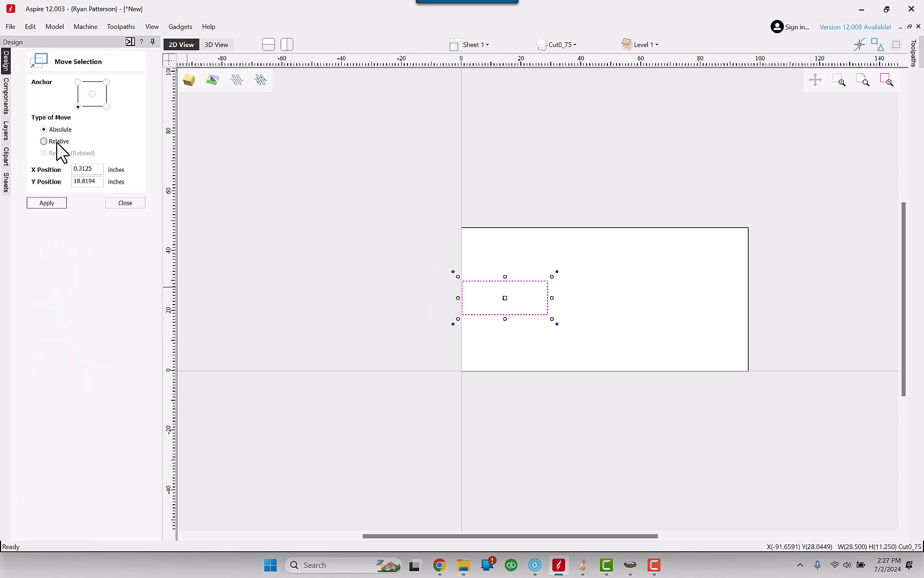
left_click(52, 142)
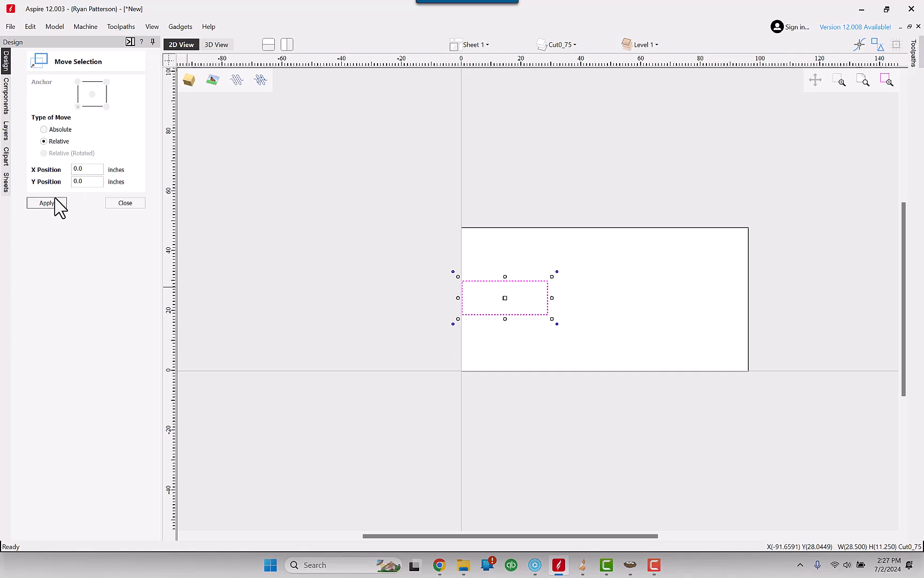
type("0.0")
double_click(80, 181)
type("0.0")
left_click(56, 204)
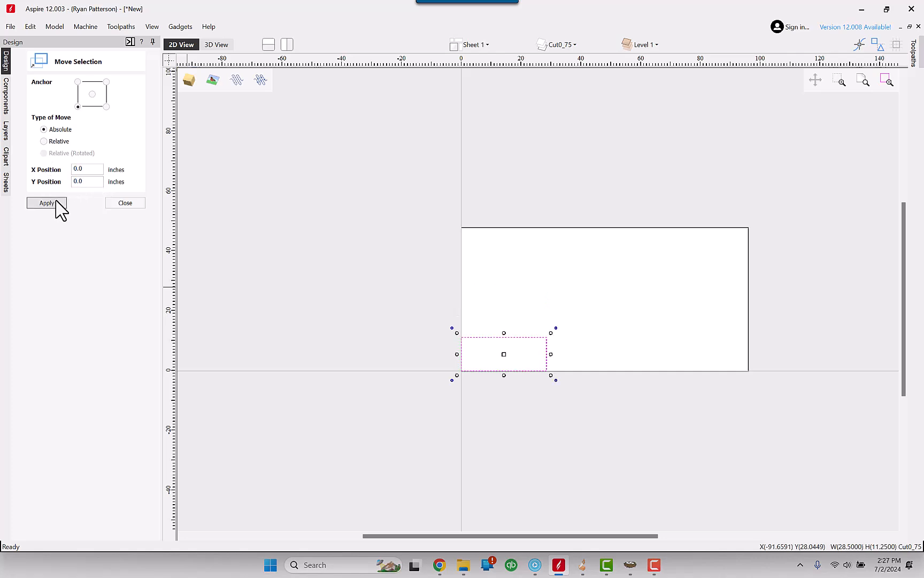
left_click(125, 203)
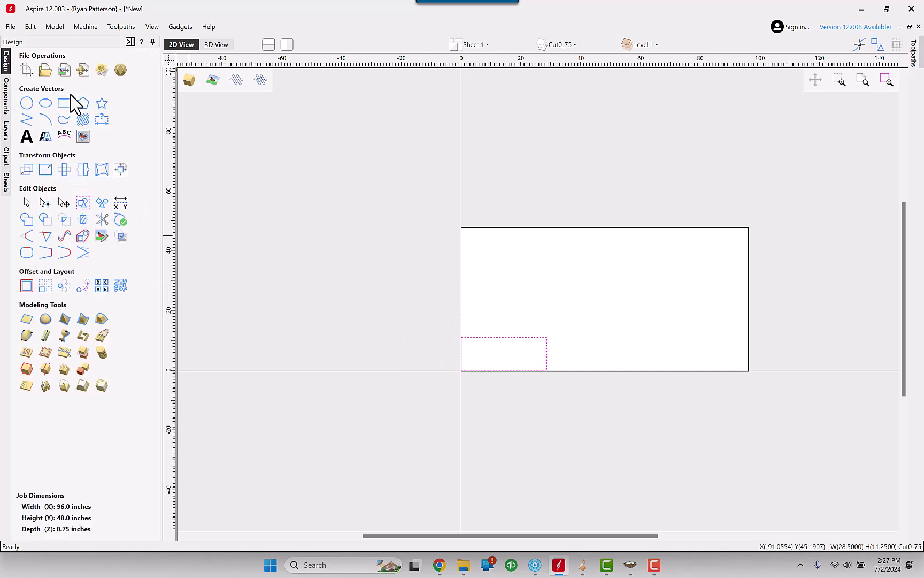
- Export the rectangular panel as a DXF file named MicroBack into the CabinetParts folder
left_click(10, 26)
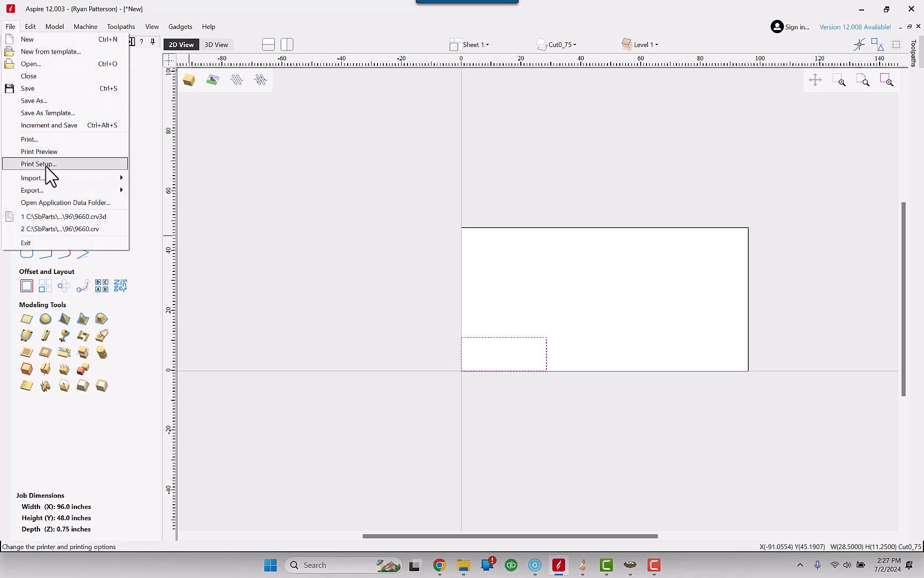
mouse_move(56, 191)
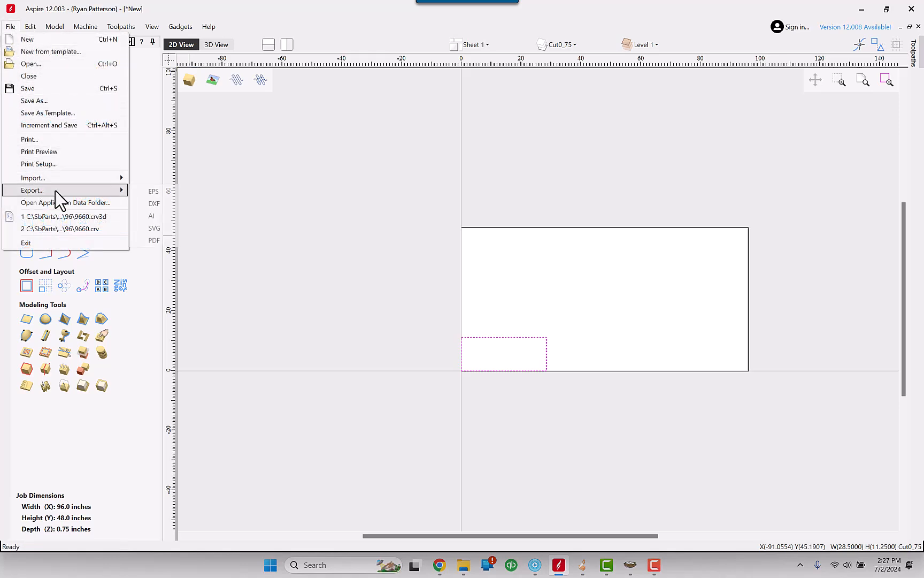
left_click(165, 205)
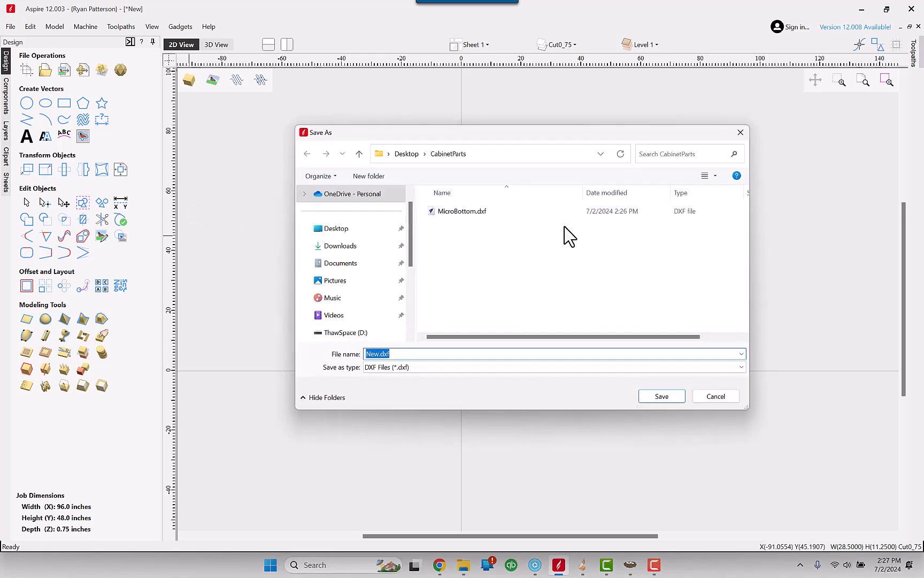
type("MicroBack")
left_click(661, 397)
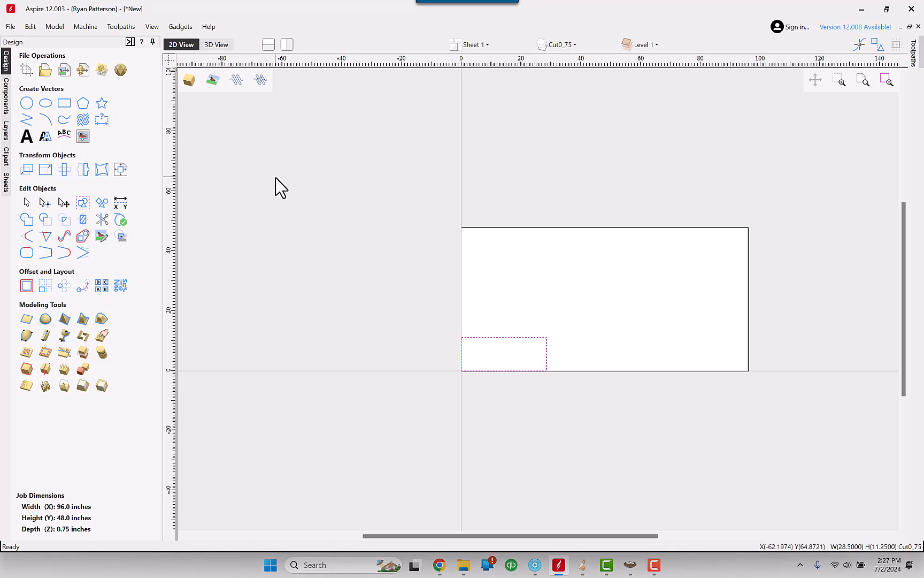
- Paste the cut parts back onto the sheet and remove the rectangular panels, keeping the two curved parts
key("ctrl+v")
left_click(608, 318)
left_click_drag(599, 316, 476, 400)
left_click(545, 281)
left_click(546, 279)
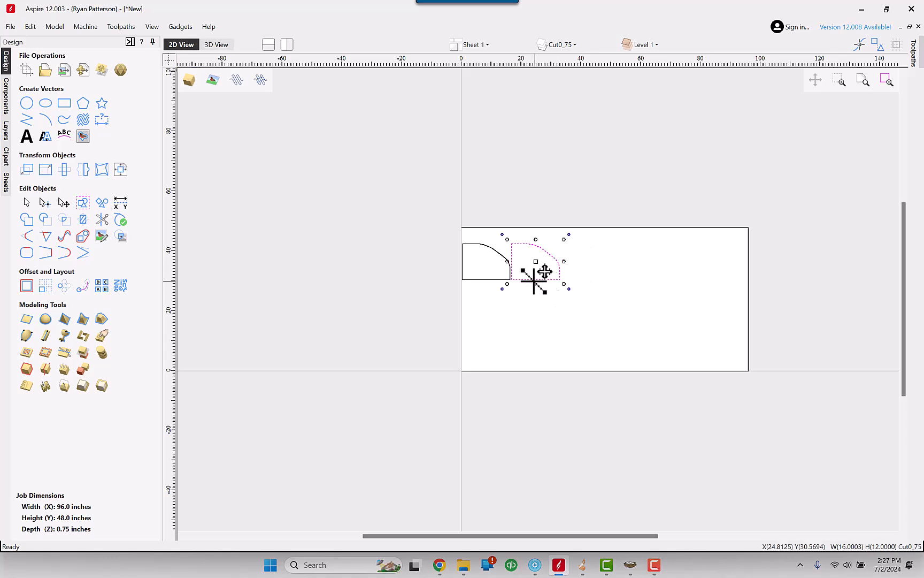
- Move one curved part to the sheet's origin, setting its lower-left corner to absolute X 0, Y 0
left_click_drag(512, 279, 463, 373)
left_click(479, 413)
scroll(465, 371, "up", 6)
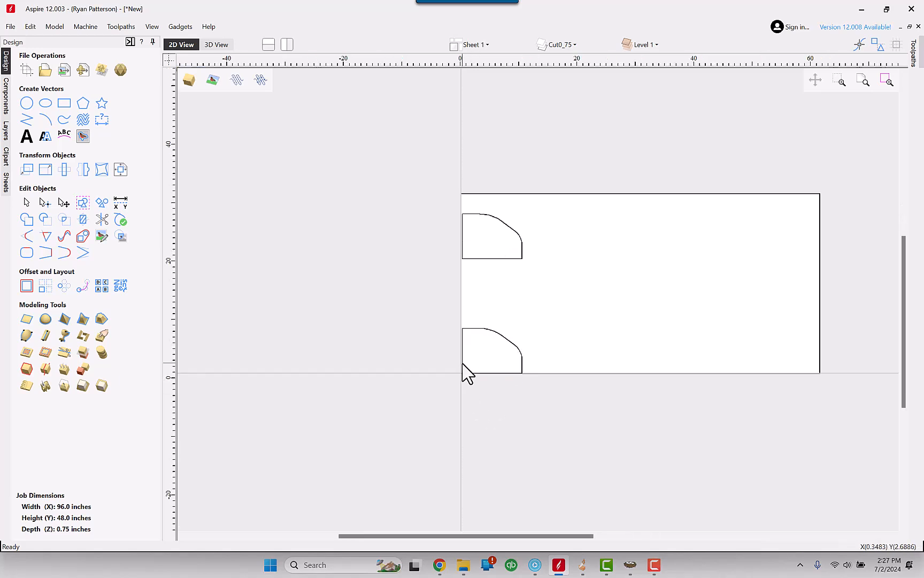
left_click(508, 256)
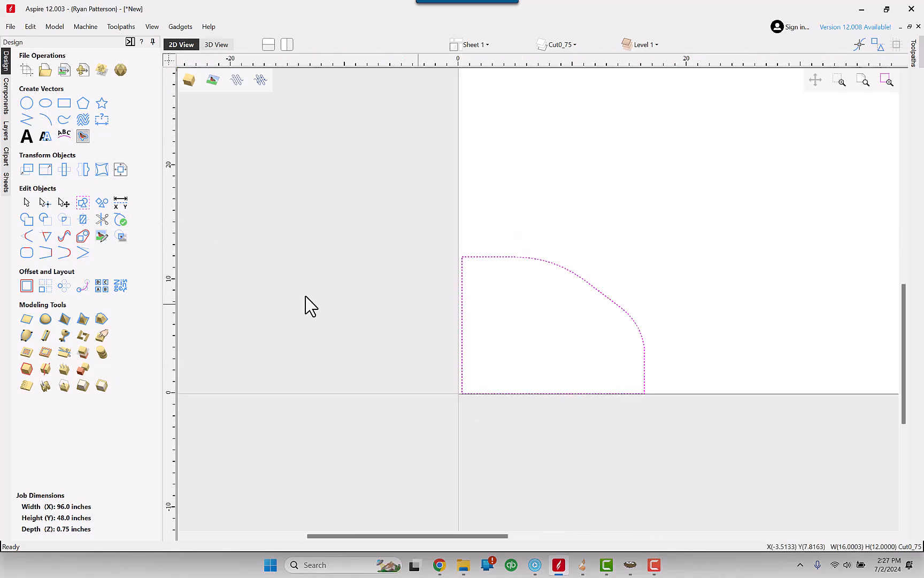
left_click(26, 169)
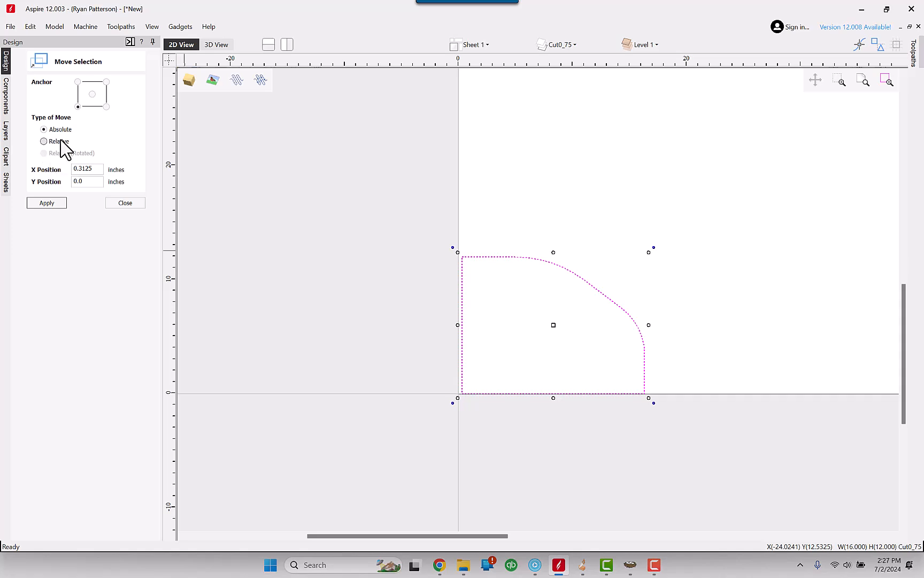
left_click_drag(98, 169, 51, 175)
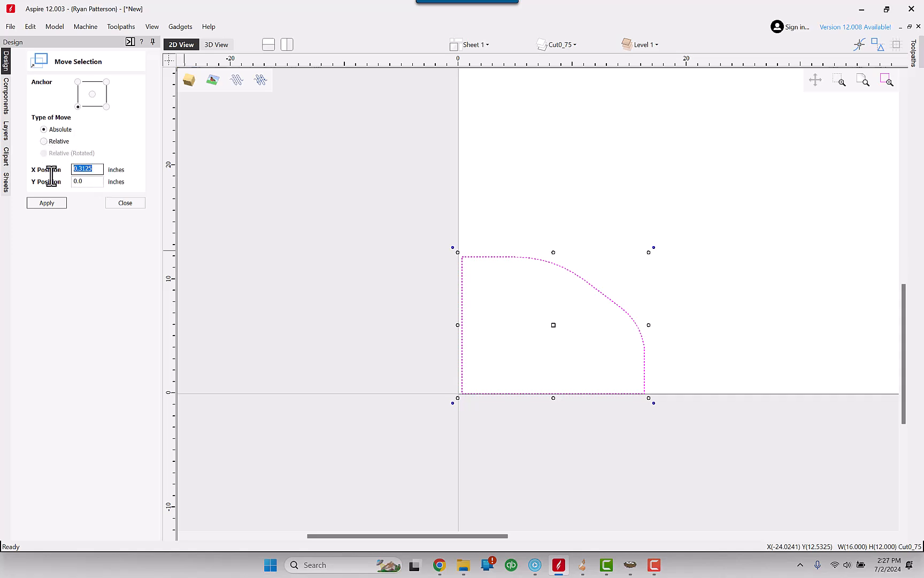
left_click(46, 204)
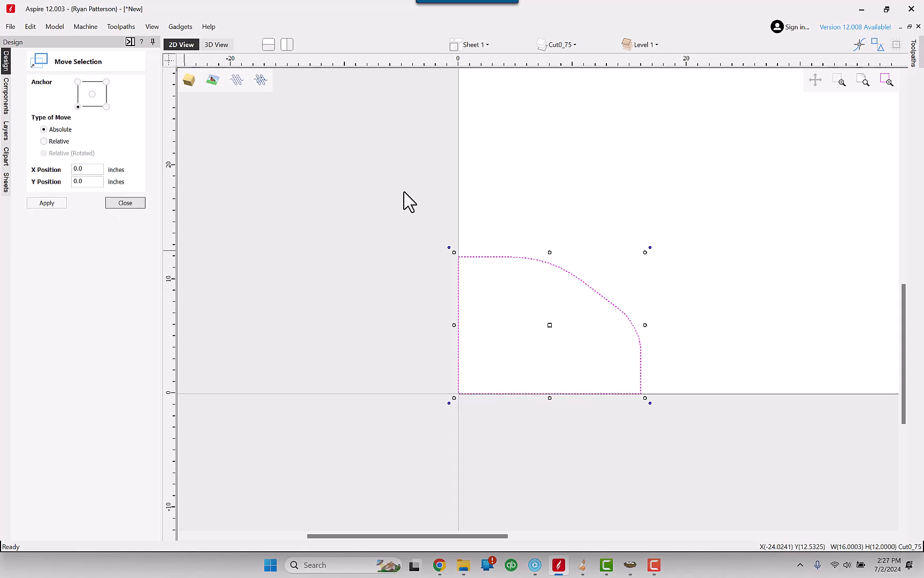
- Delete the other curved part near the sheet's upper edge
key("F6")
left_click_drag(510, 205, 402, 309)
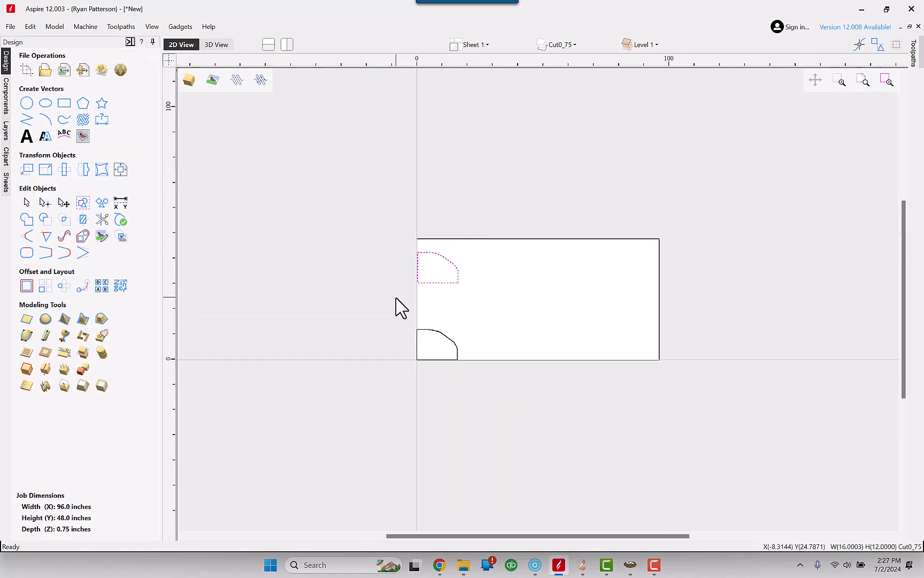
key("Delete")
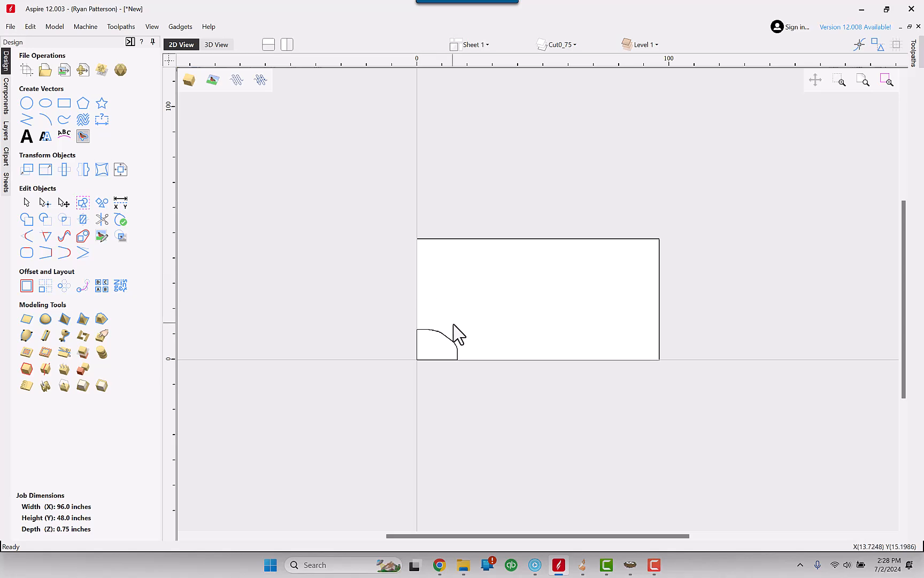
- Export the curved part at the origin as a DXF file named MicroRside into the CabinetParts folder
left_click(436, 358)
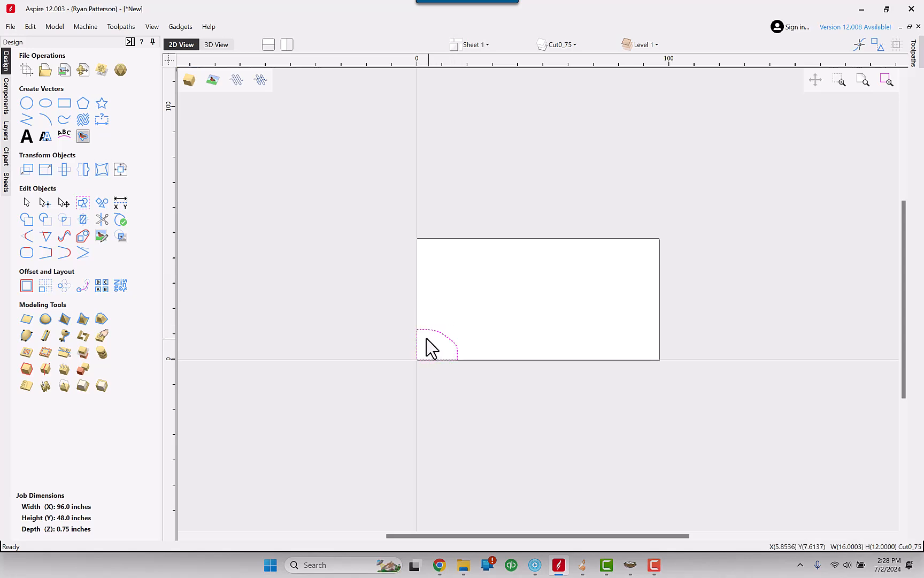
left_click(11, 27)
mouse_move(122, 190)
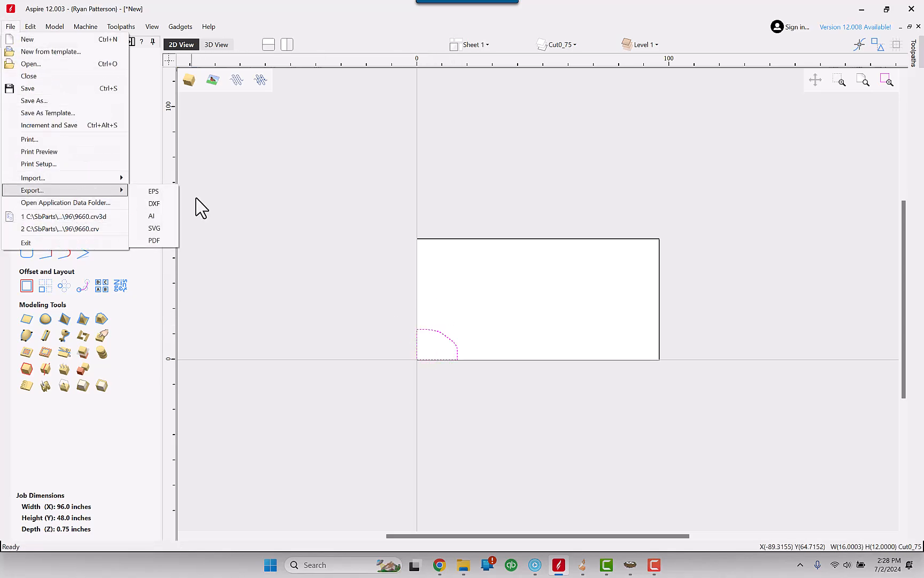
left_click(174, 206)
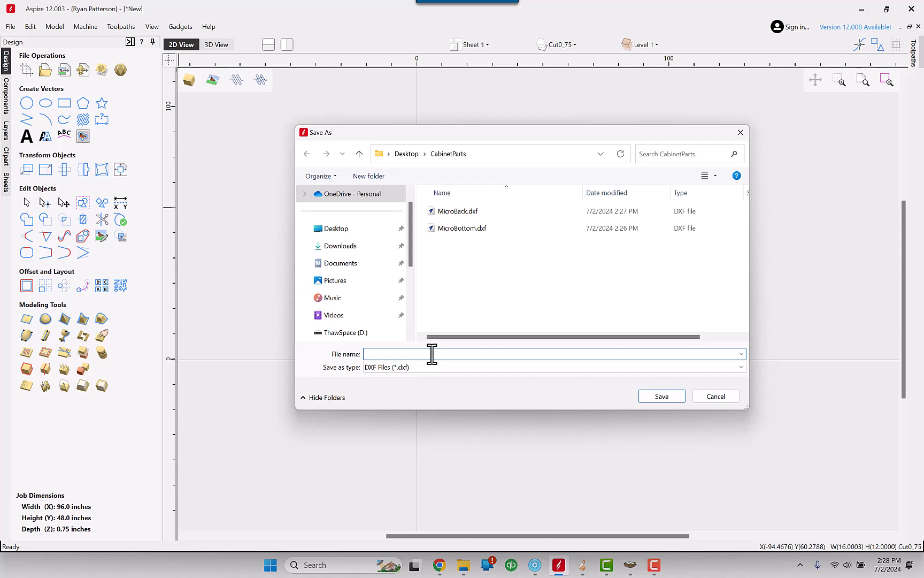
type("Micro")
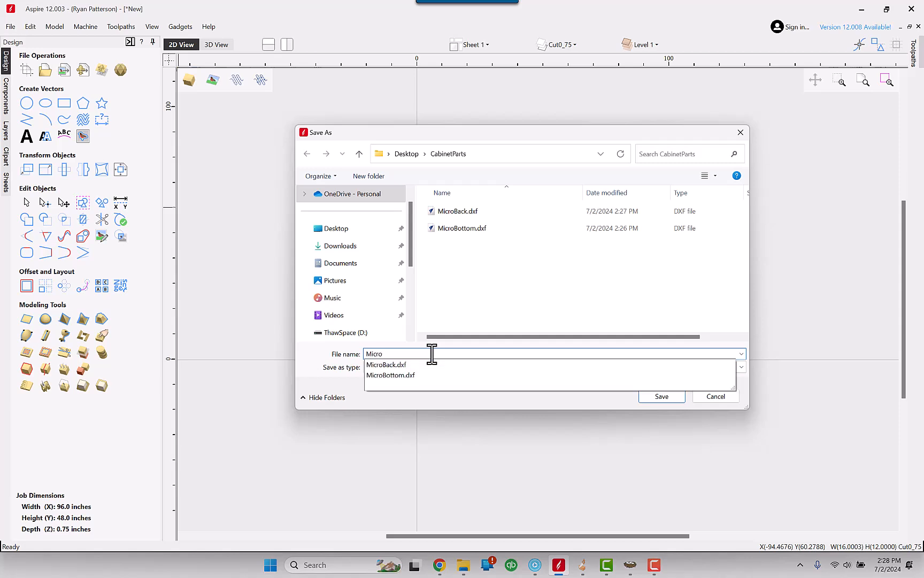
type("Rside")
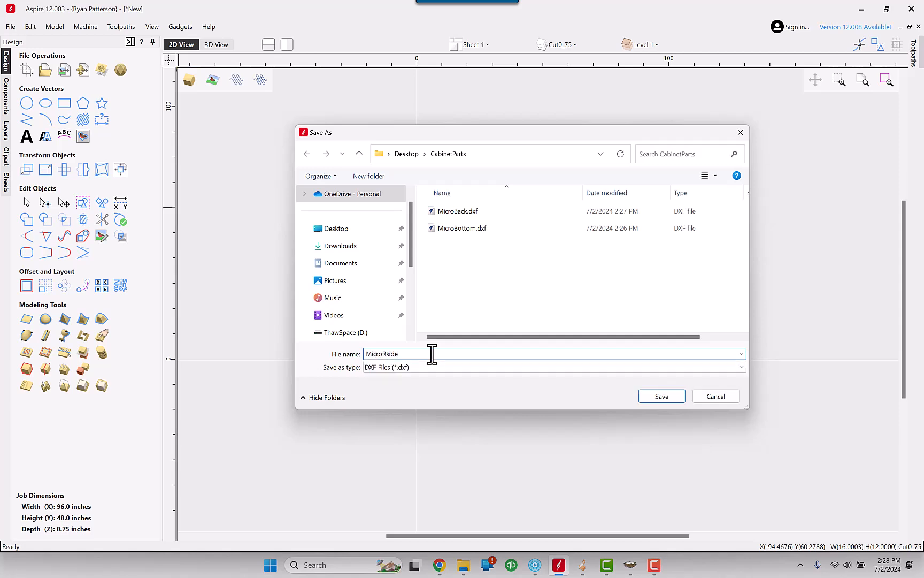
left_click(653, 398)
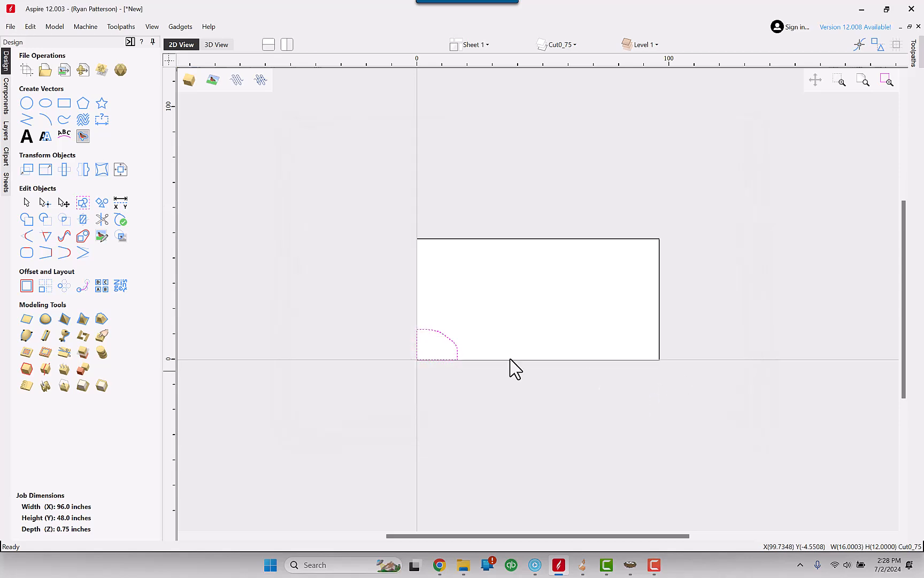
- Export the same curved part again as a DXF file named MicroLside
left_click(11, 28)
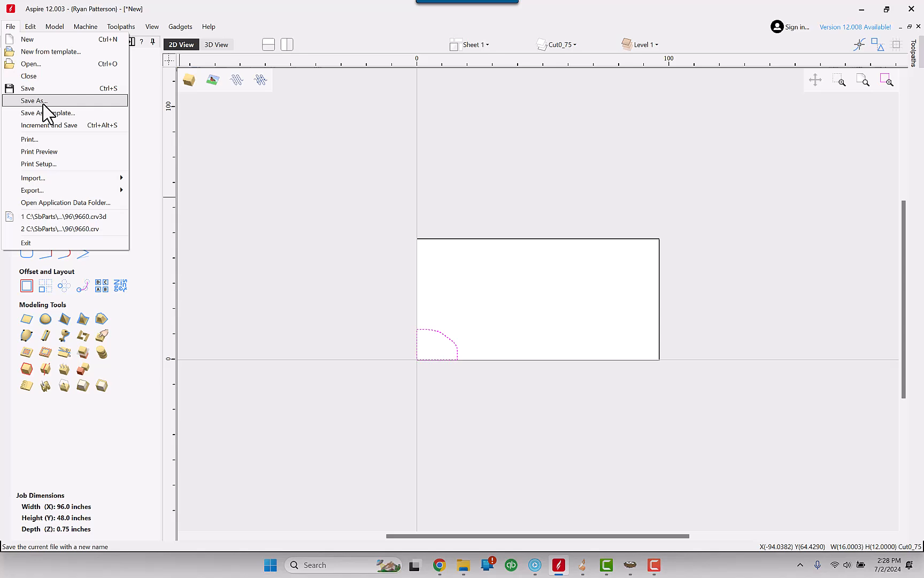
mouse_move(51, 191)
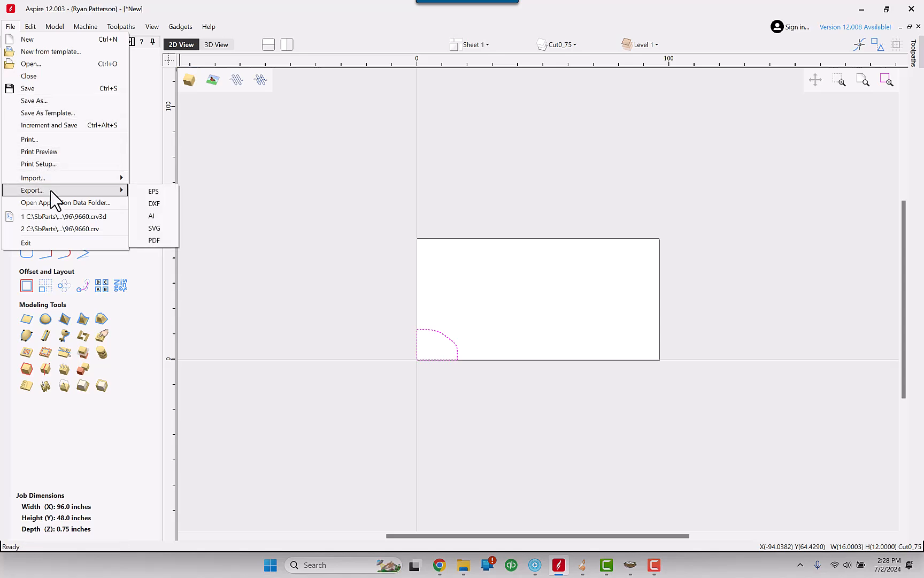
left_click(153, 207)
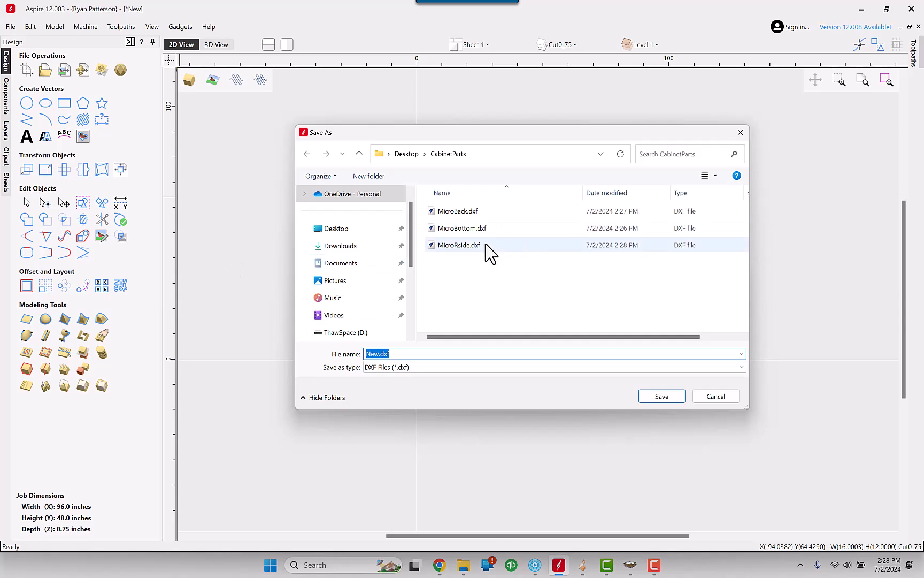
type("MicroLside")
left_click(672, 400)
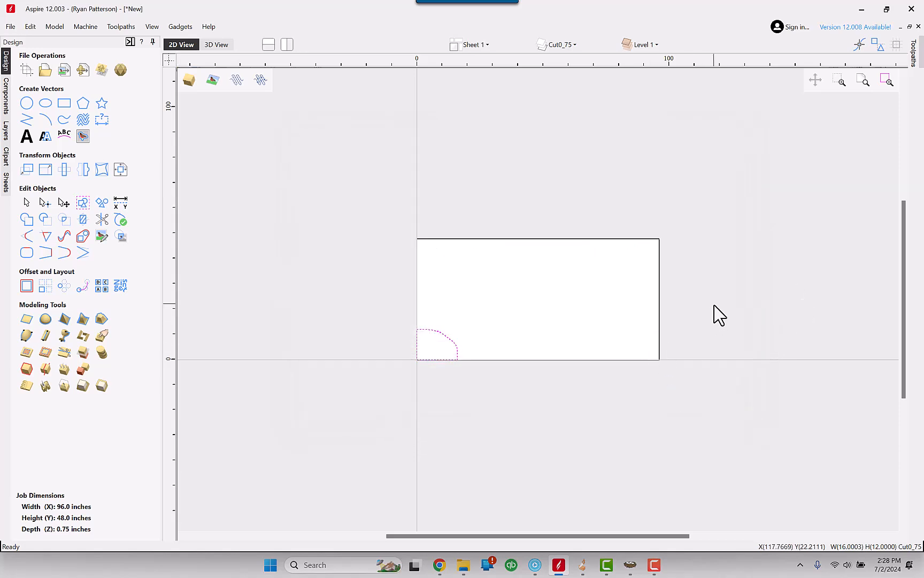
- Switch to PartNester and browse to the CabinetParts folder on the Desktop for opening drawing exchange files (*.dxf)
left_click(630, 566)
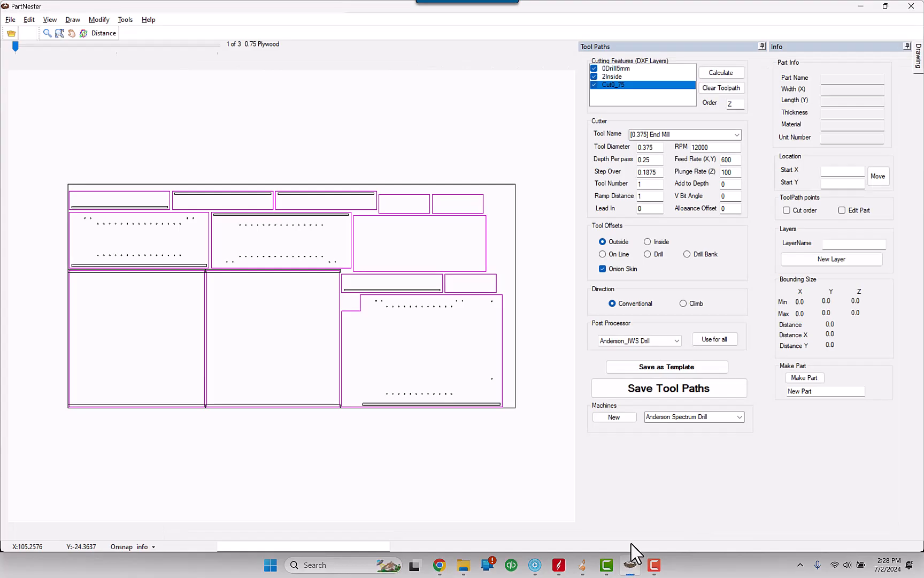
left_click(13, 34)
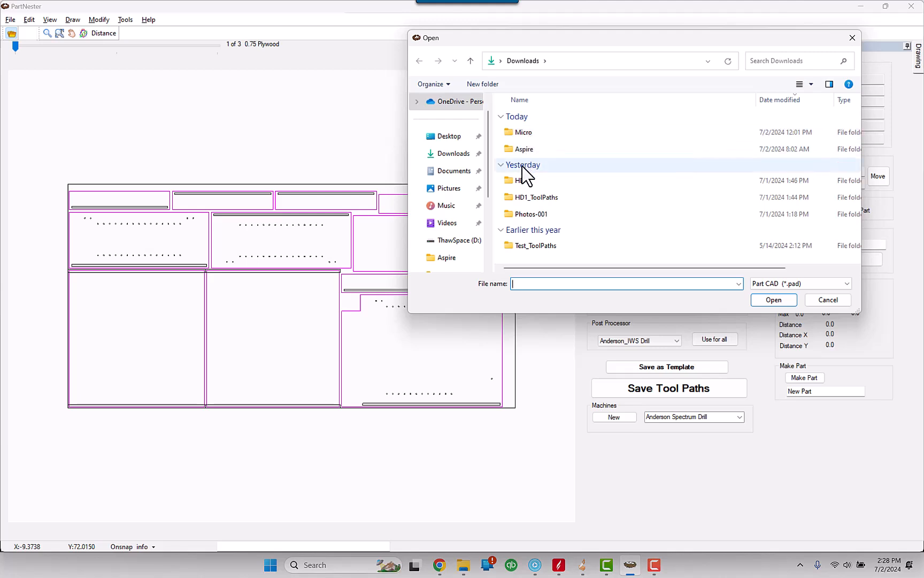
left_click(447, 138)
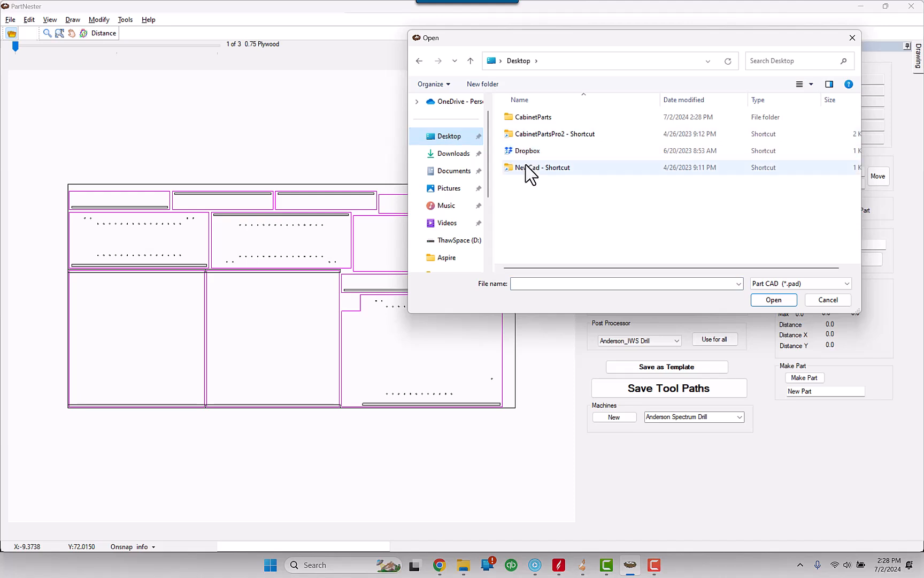
left_click(522, 118)
double_click(522, 121)
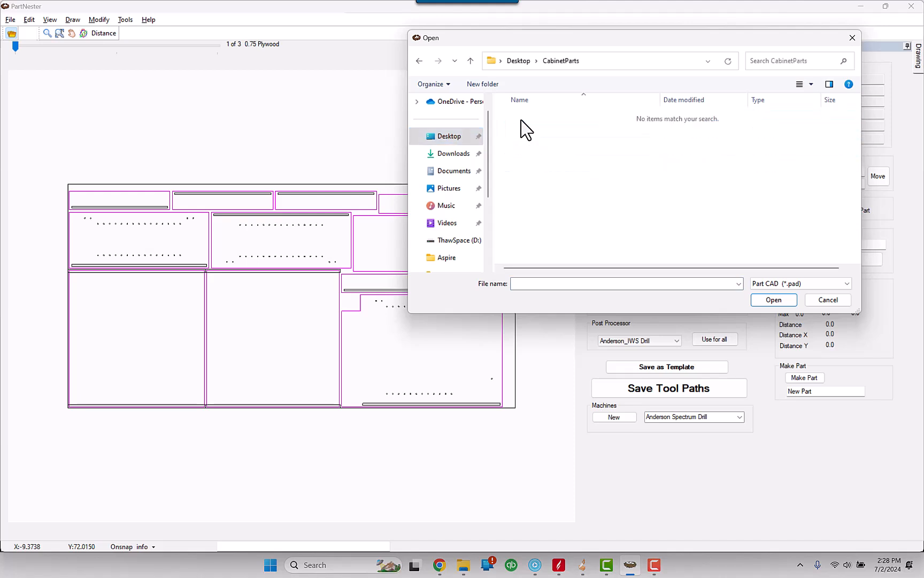
left_click(805, 285)
left_click(810, 303)
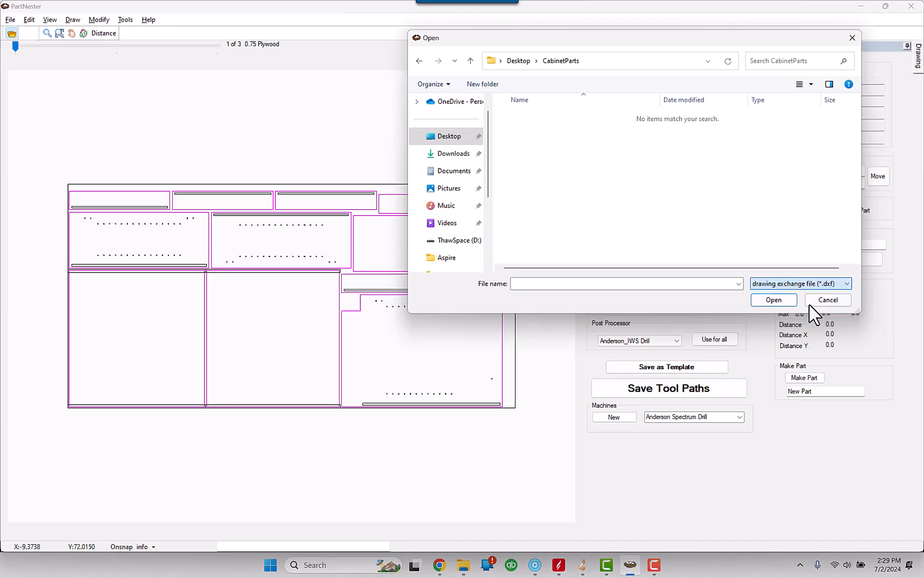
- Open MicroBack.dxf, MicroBottom.dxf, MicroLside.dxf and MicroRside.dxf together
left_click(536, 123)
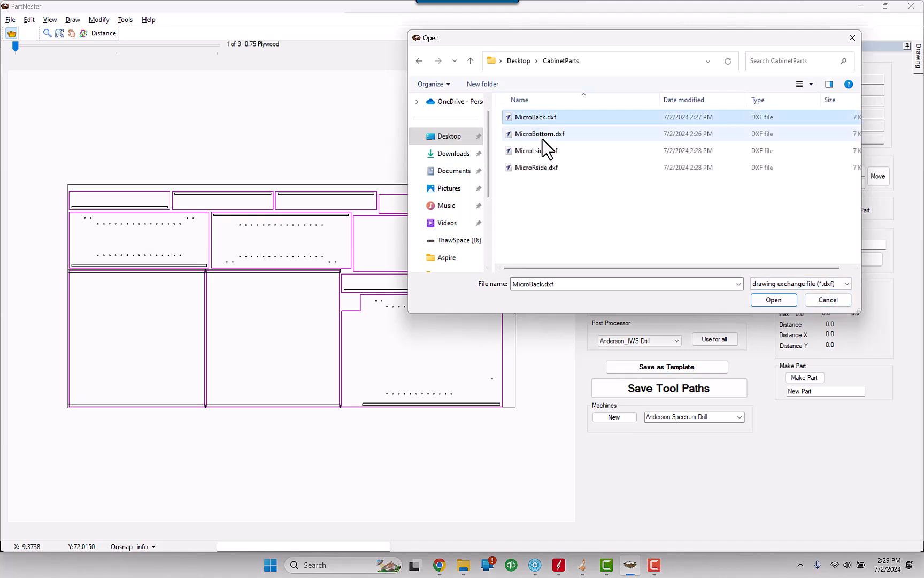
left_click(542, 135, "ctrl")
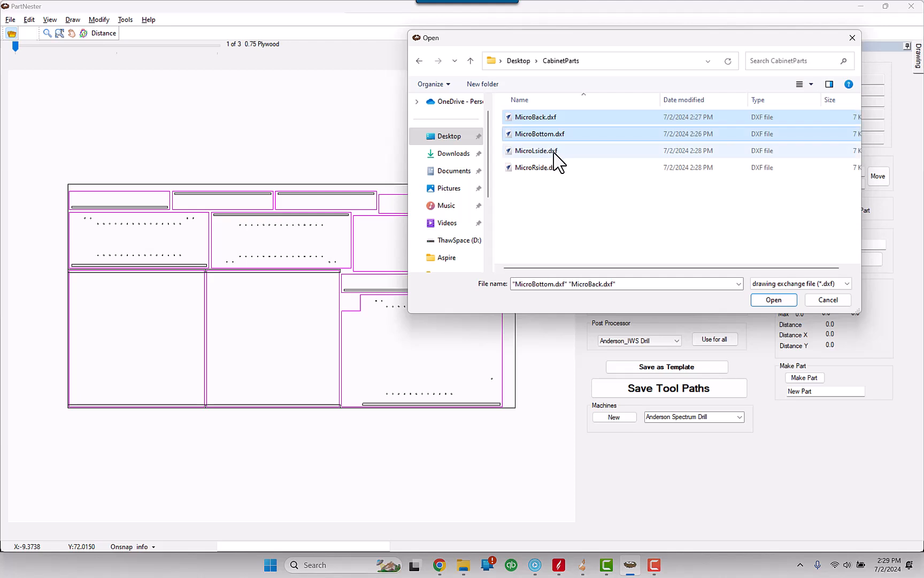
left_click(550, 152, "ctrl")
left_click(550, 168, "ctrl")
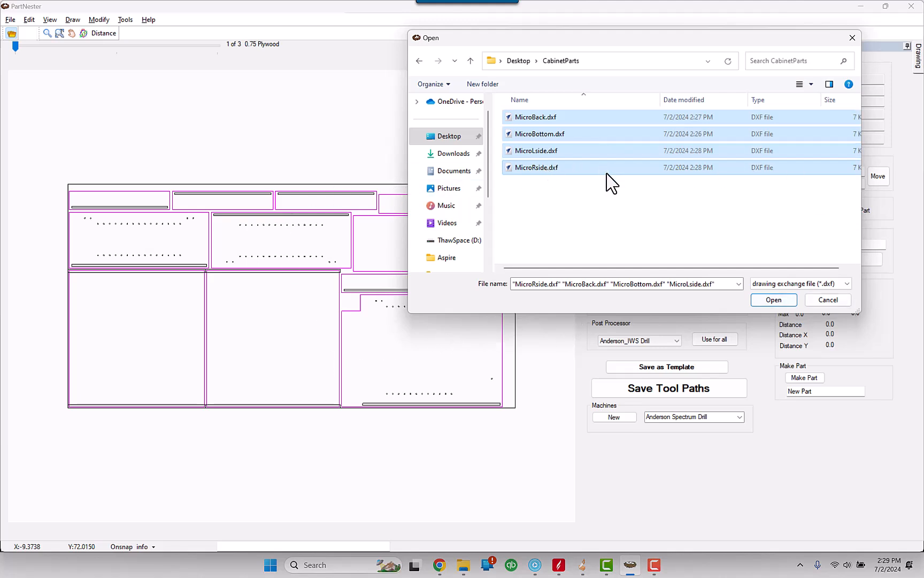
left_click(773, 300)
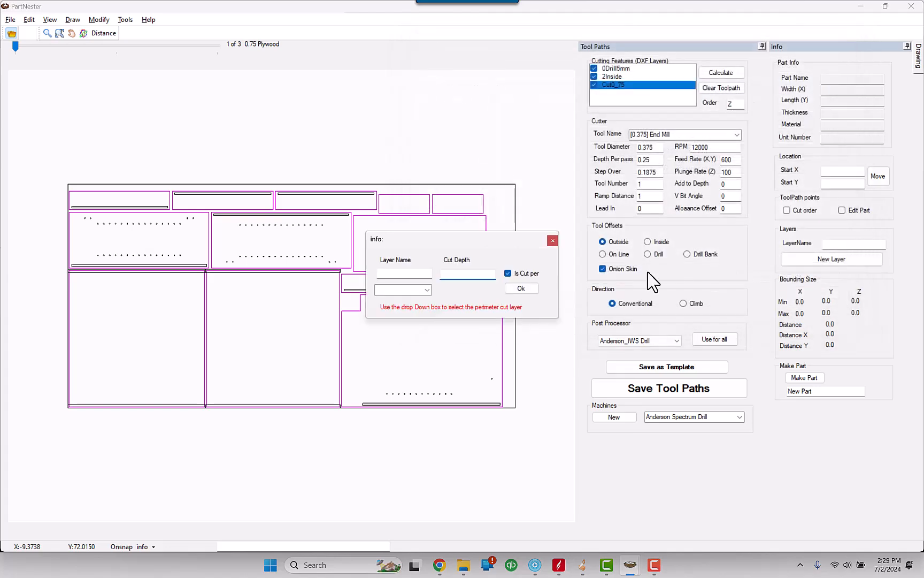
- Assign CUT0_75 as the perimeter cut layer for the imported parts and enter its cut depth
left_click(427, 290)
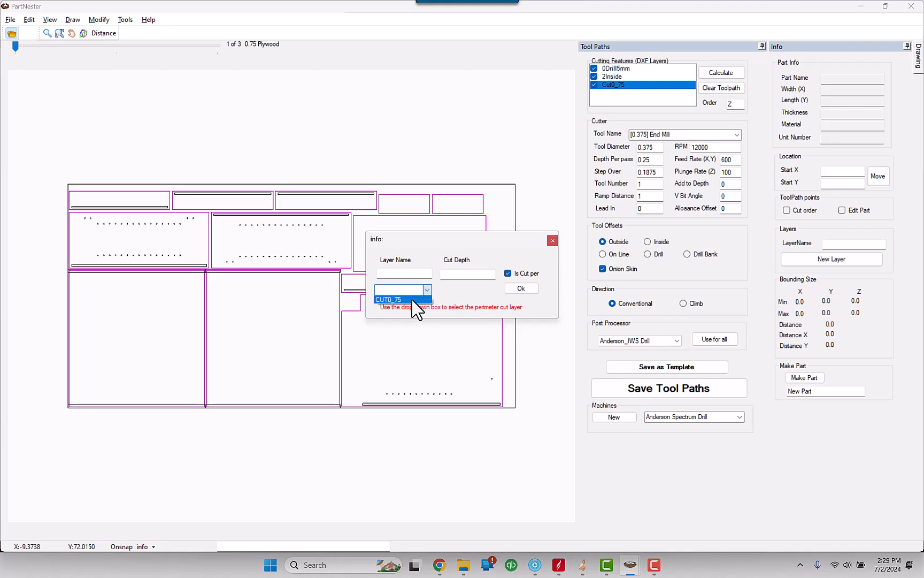
left_click(408, 301)
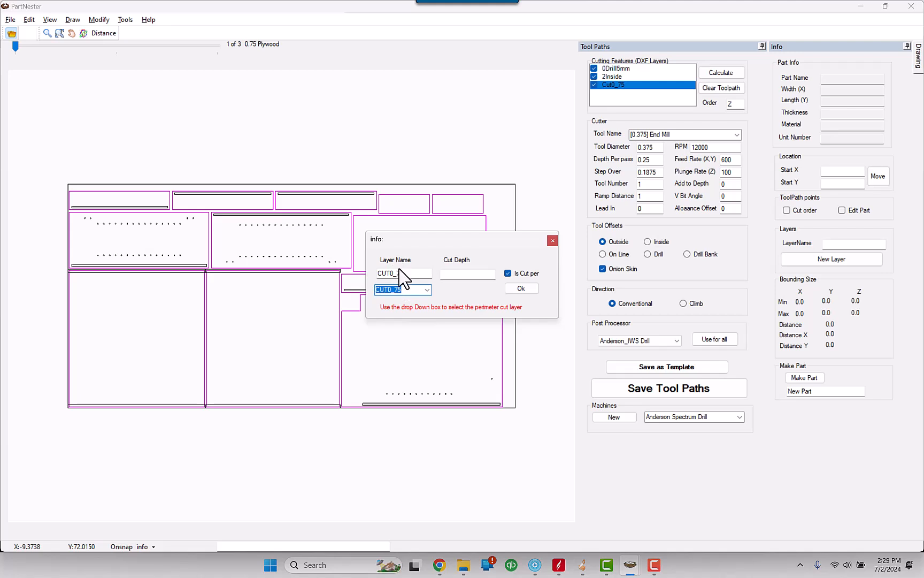
left_click(474, 276)
left_click(521, 289)
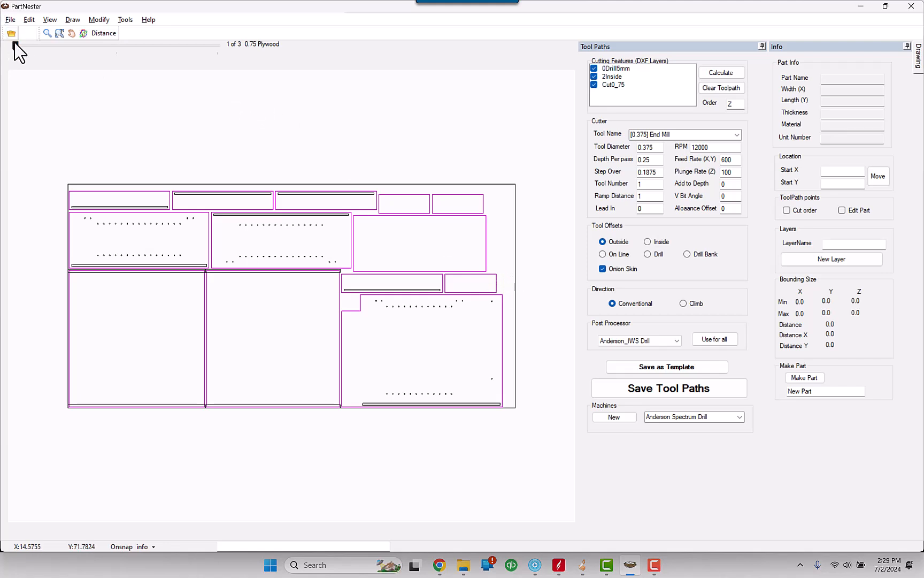
- Look through the plywood sheets and nest all the parts again with the imported ones included
left_click_drag(15, 45, 92, 63)
left_click_drag(154, 59, 46, 88)
left_click(125, 20)
left_click(139, 66)
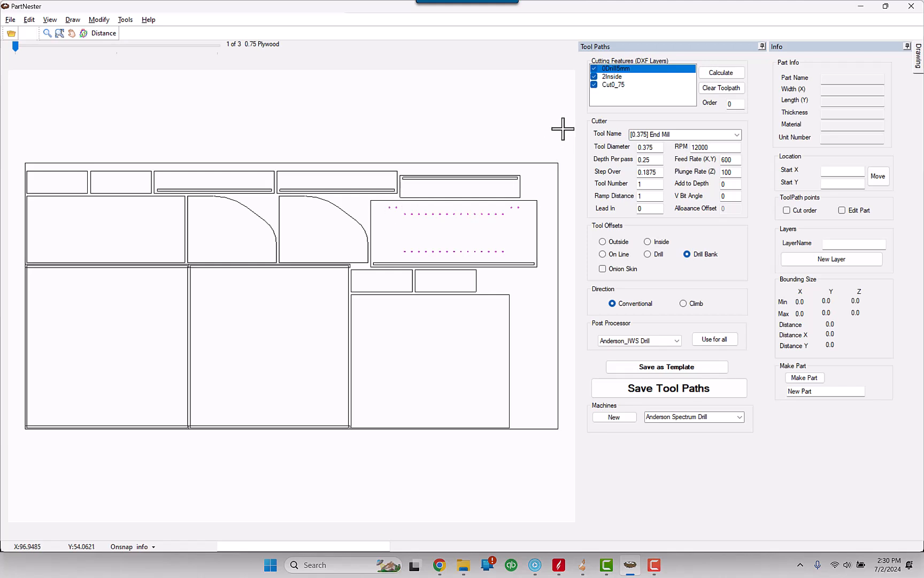
- Select the Cut0_75 cutting feature, calculate the toolpaths, and inspect them around the curved side parts
mouse_move(615, 87)
left_click(618, 85)
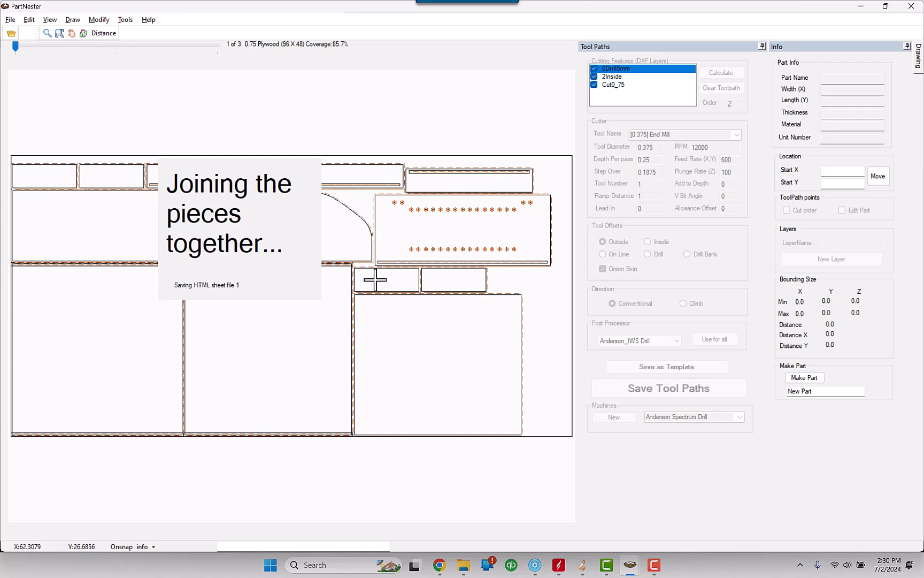
scroll(214, 213, "up", 3)
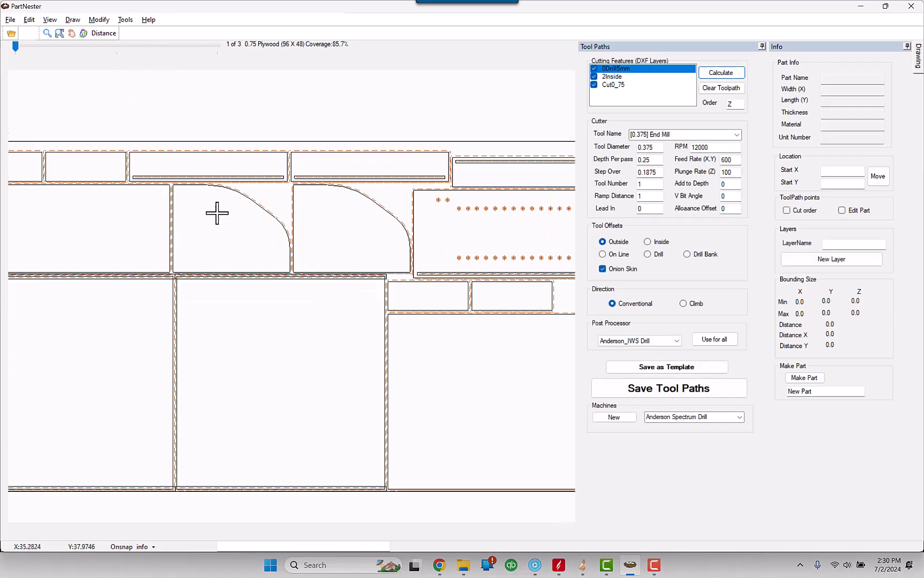